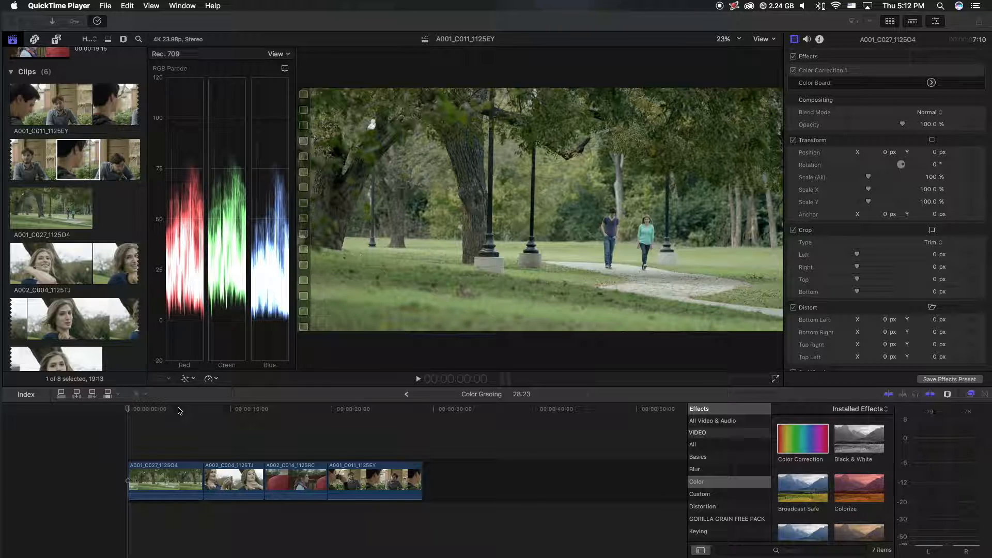
Check the existing color correction on each of the four timeline clips, ending on the first clip, A001_C027_1125O4
{"action": "left_click", "coordinate": [167, 411]}
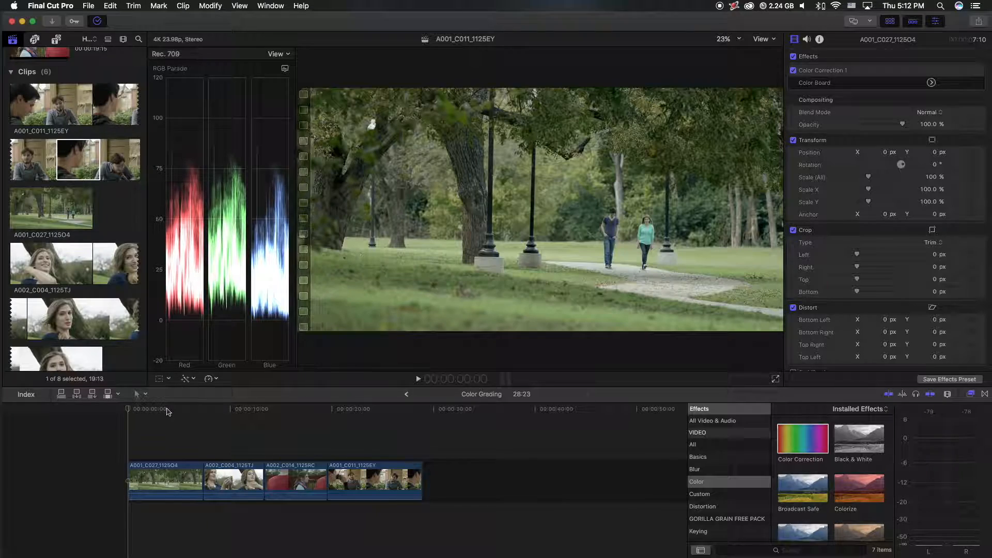
{"action": "left_click", "coordinate": [150, 411]}
{"action": "left_click_drag", "start_coordinate": [148, 412], "coordinate": [155, 408]}
{"action": "left_click", "coordinate": [865, 72]}
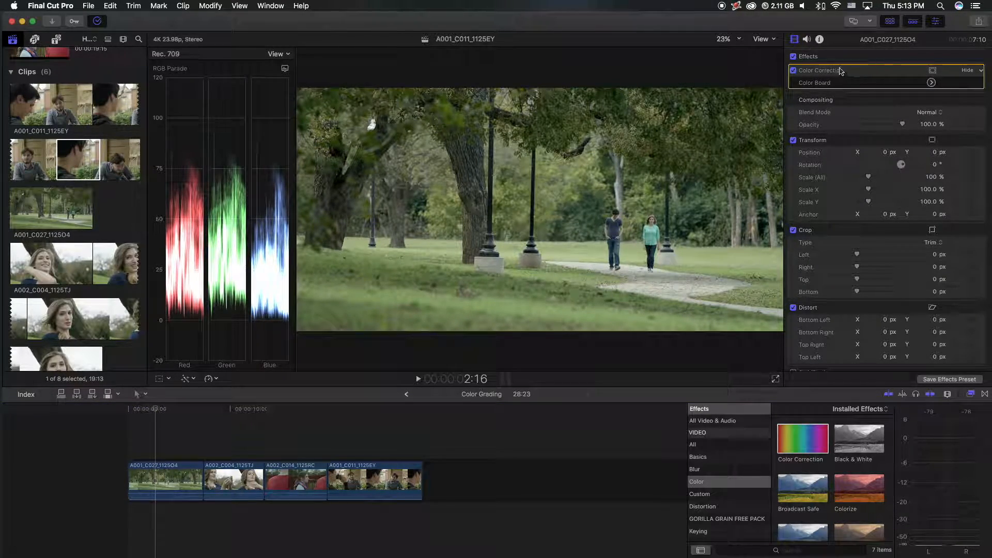
{"action": "left_click", "coordinate": [237, 478]}
{"action": "left_click", "coordinate": [289, 478]}
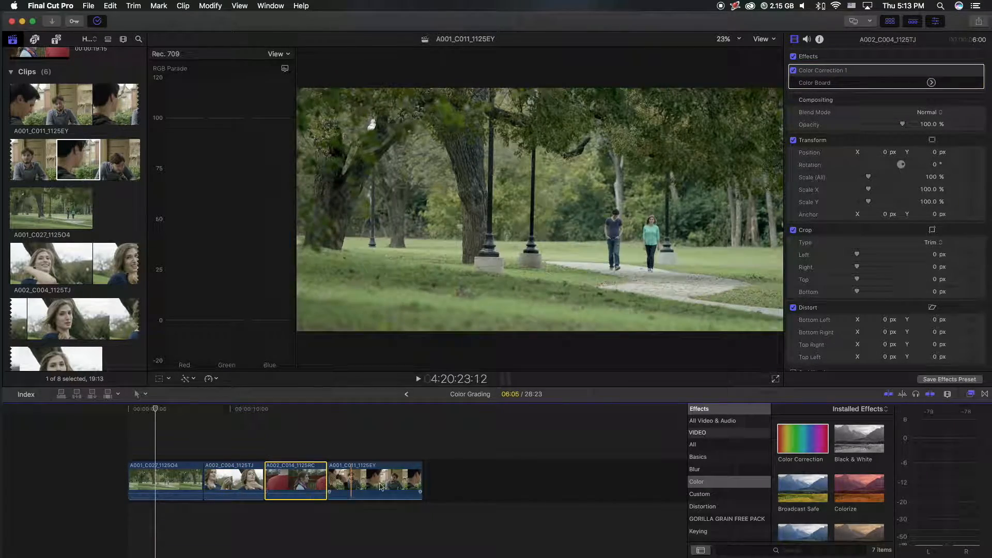
{"action": "left_click", "coordinate": [382, 480]}
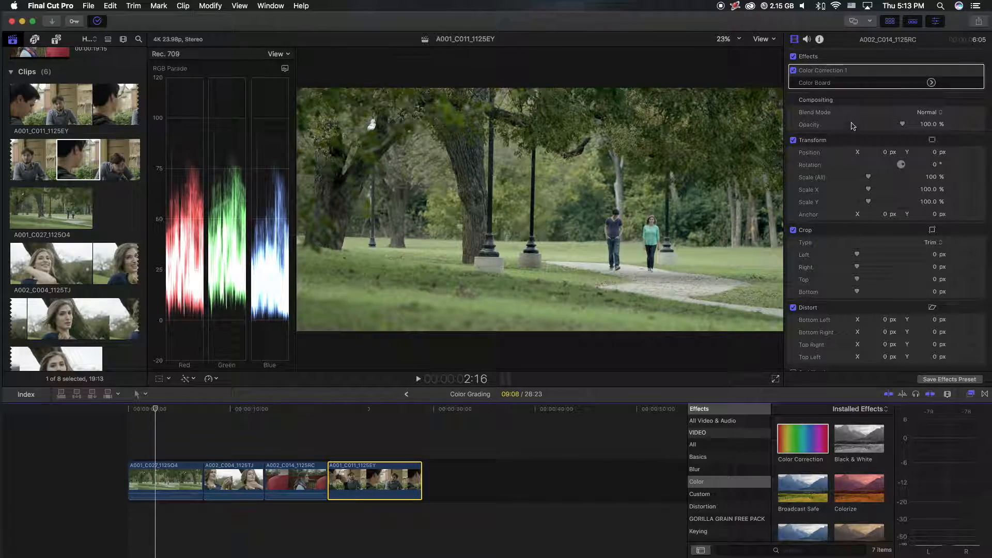
{"action": "left_click_drag", "start_coordinate": [374, 409], "coordinate": [133, 419]}
{"action": "left_click", "coordinate": [149, 478]}
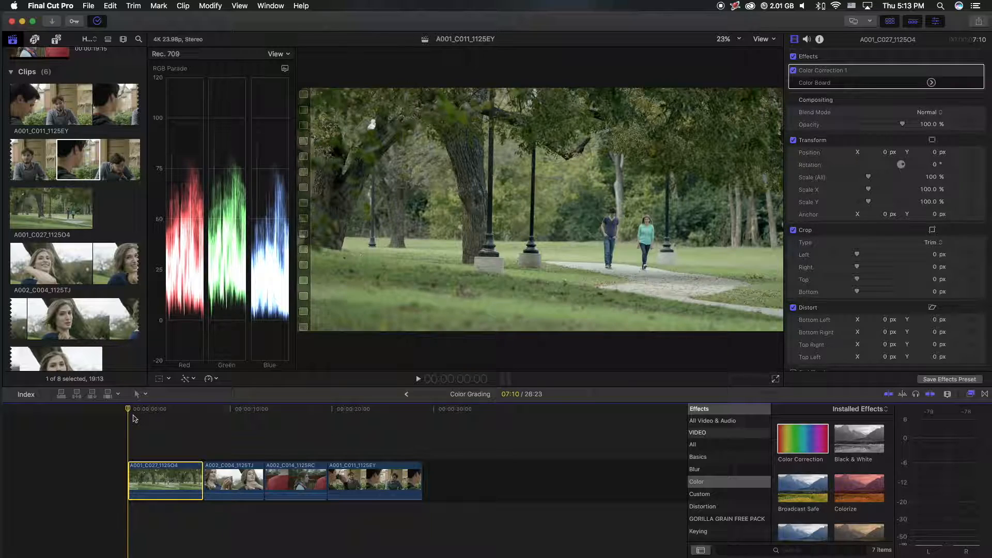
Scrub through clip A001_C027_1125O4 to examine the brightness of the background and the walking couple
{"action": "left_click_drag", "start_coordinate": [134, 411], "coordinate": [153, 424]}
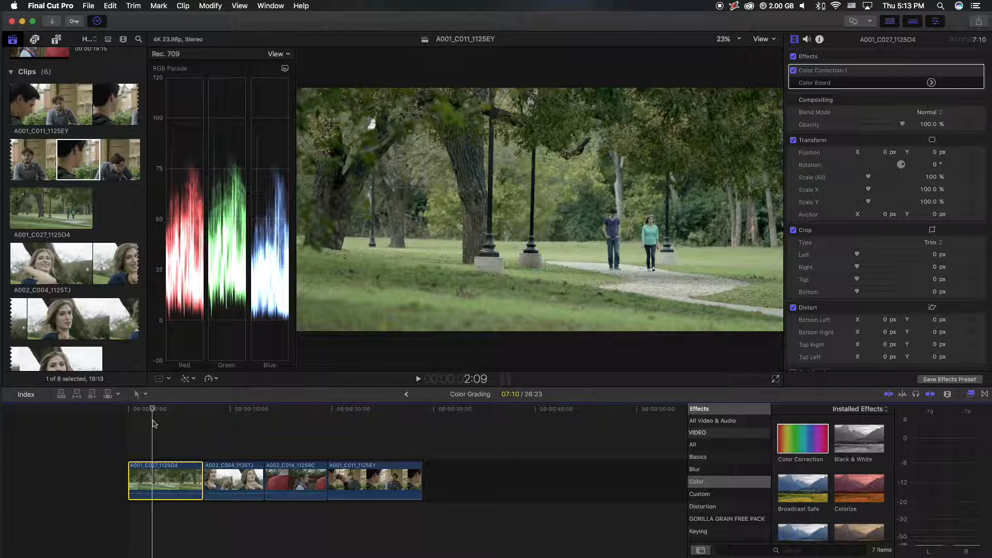
{"action": "left_click_drag", "start_coordinate": [153, 414], "coordinate": [127, 411]}
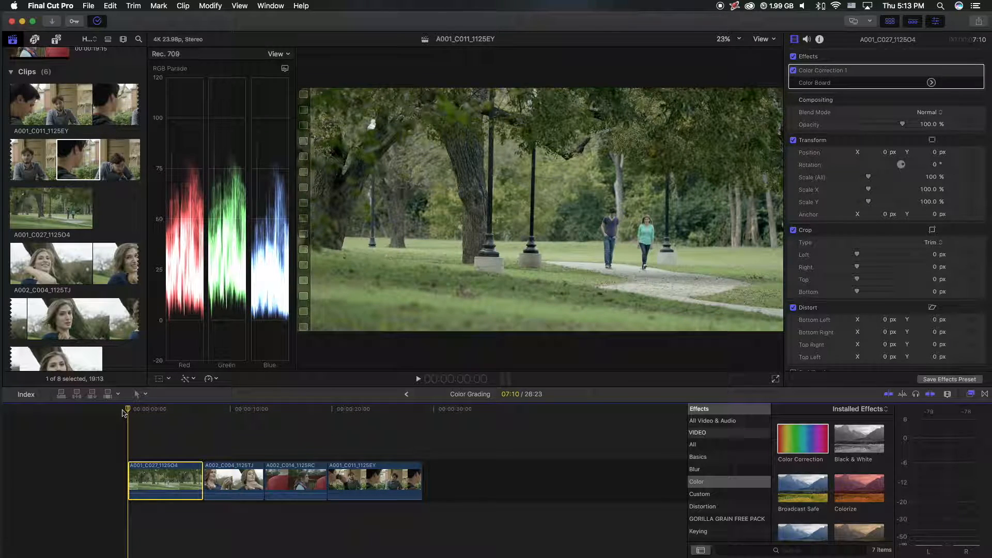
{"action": "left_click", "coordinate": [130, 411]}
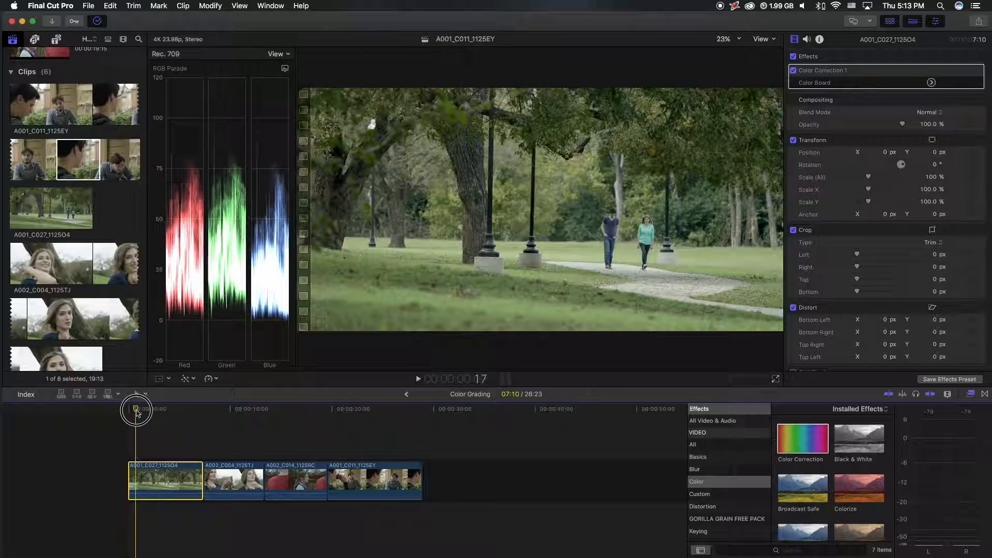
{"action": "left_click_drag", "start_coordinate": [130, 410], "coordinate": [189, 409]}
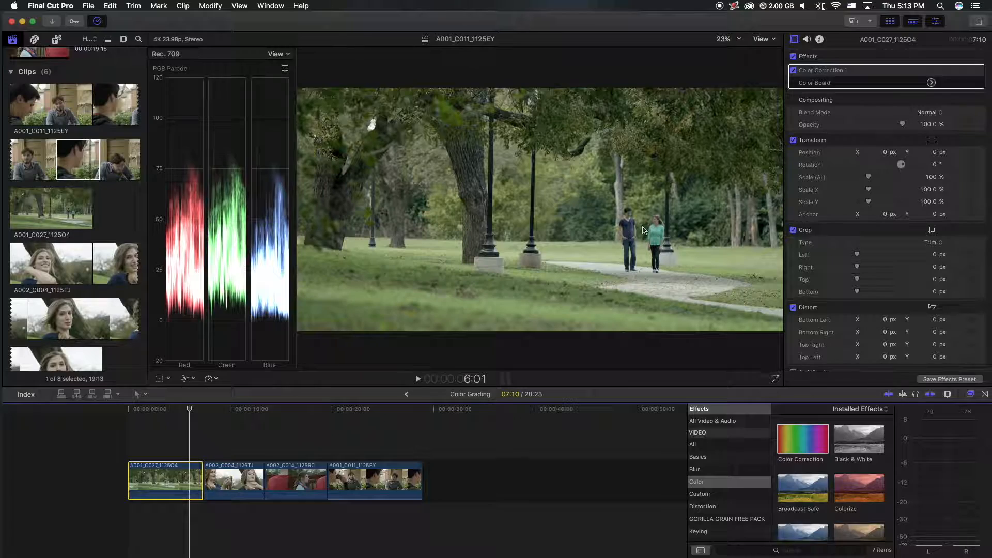
{"action": "mouse_move", "coordinate": [165, 410]}
{"action": "left_mouse_down"}
{"action": "mouse_move", "coordinate": [153, 411]}
{"action": "mouse_move", "coordinate": [202, 411]}
{"action": "mouse_move", "coordinate": [169, 410]}
{"action": "left_mouse_up"}
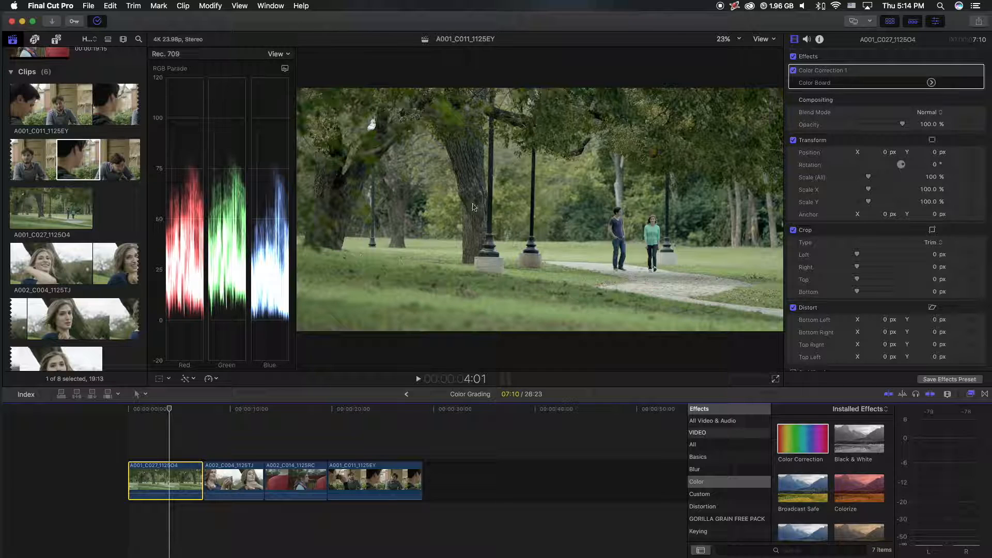
{"action": "left_click_drag", "start_coordinate": [169, 410], "coordinate": [161, 410]}
{"action": "left_click", "coordinate": [615, 233]}
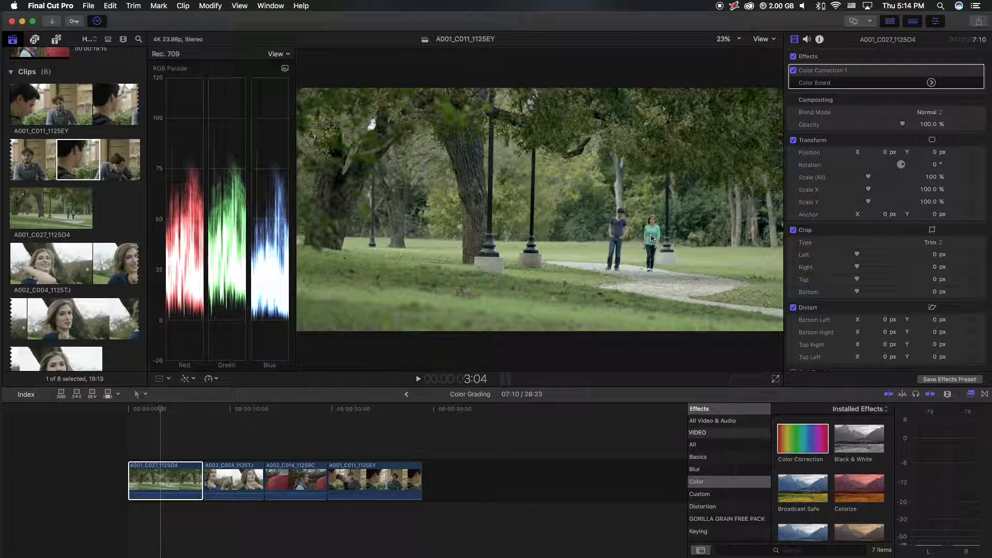
{"action": "left_click_drag", "start_coordinate": [155, 411], "coordinate": [132, 418]}
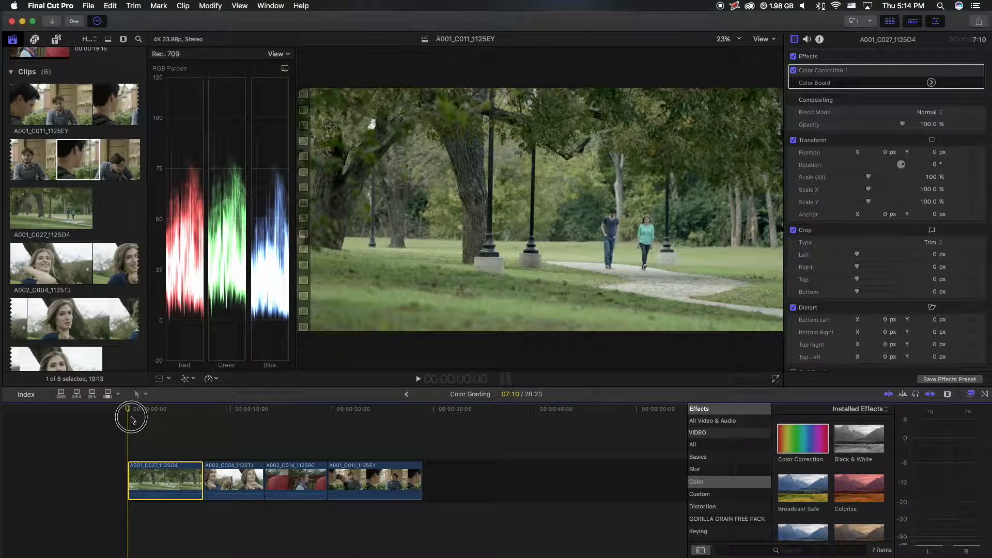
Apply a second Color Correction effect to clip A001_C027_1125O4 and add a shape mask to it
{"action": "left_click_drag", "start_coordinate": [798, 442], "coordinate": [164, 472]}
{"action": "left_click_drag", "start_coordinate": [144, 412], "coordinate": [155, 413]}
{"action": "left_click", "coordinate": [840, 98]}
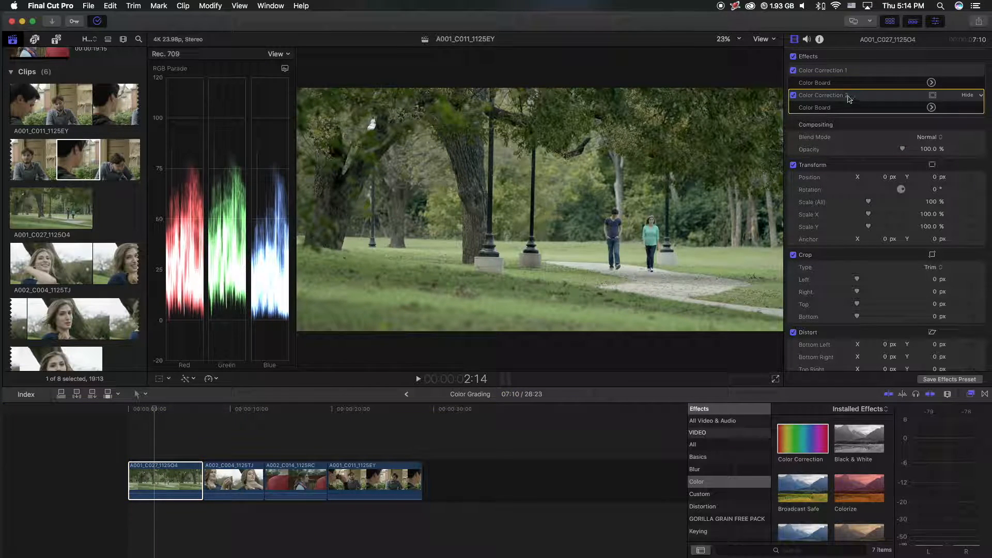
{"action": "left_click", "coordinate": [933, 97]}
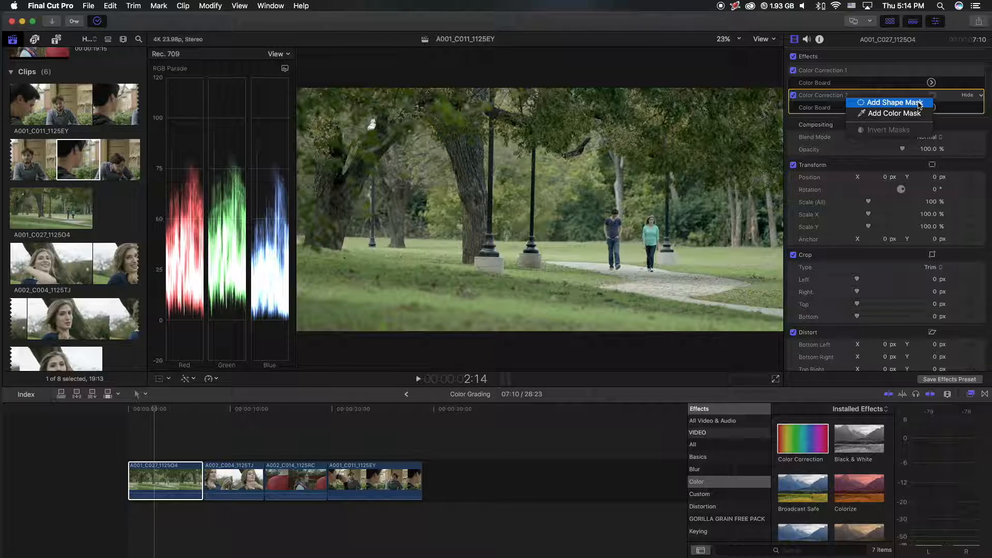
{"action": "left_click", "coordinate": [920, 103]}
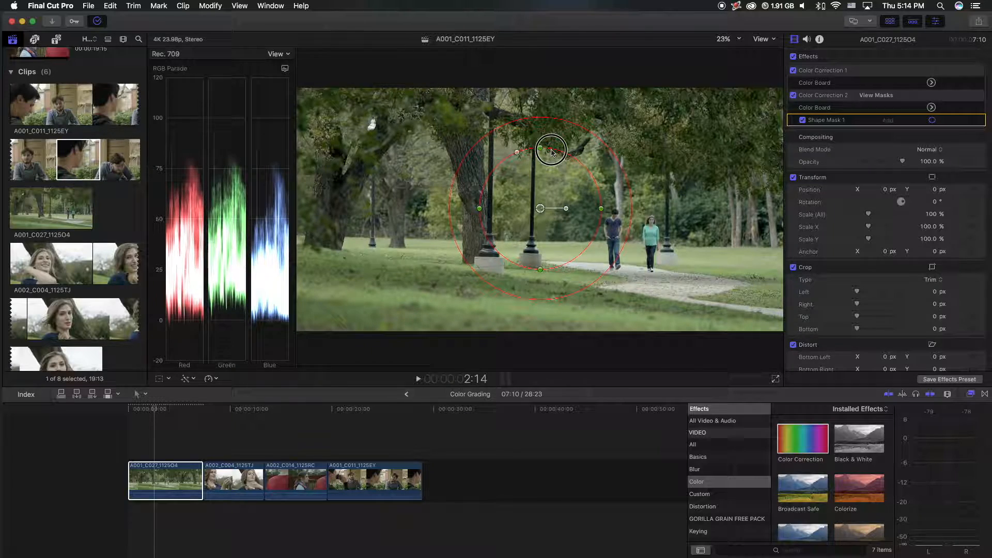
Enlarge the circular shape mask in width and height and widen its feathered outer edge
{"action": "mouse_move", "coordinate": [554, 146]}
{"action": "left_mouse_down"}
{"action": "mouse_move", "coordinate": [553, 125]}
{"action": "mouse_move", "coordinate": [553, 181]}
{"action": "mouse_move", "coordinate": [555, 161]}
{"action": "left_mouse_up"}
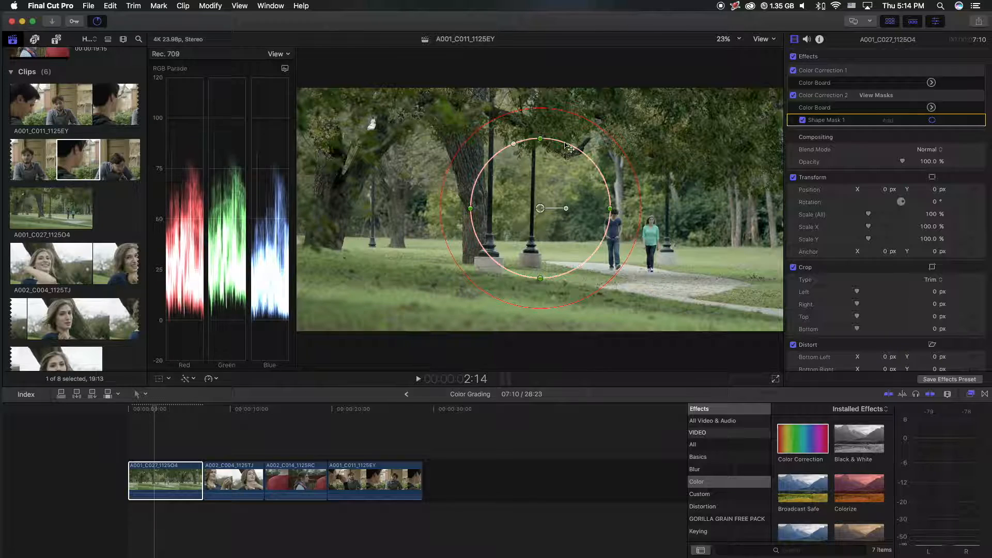
{"action": "left_click_drag", "start_coordinate": [594, 126], "coordinate": [636, 92]}
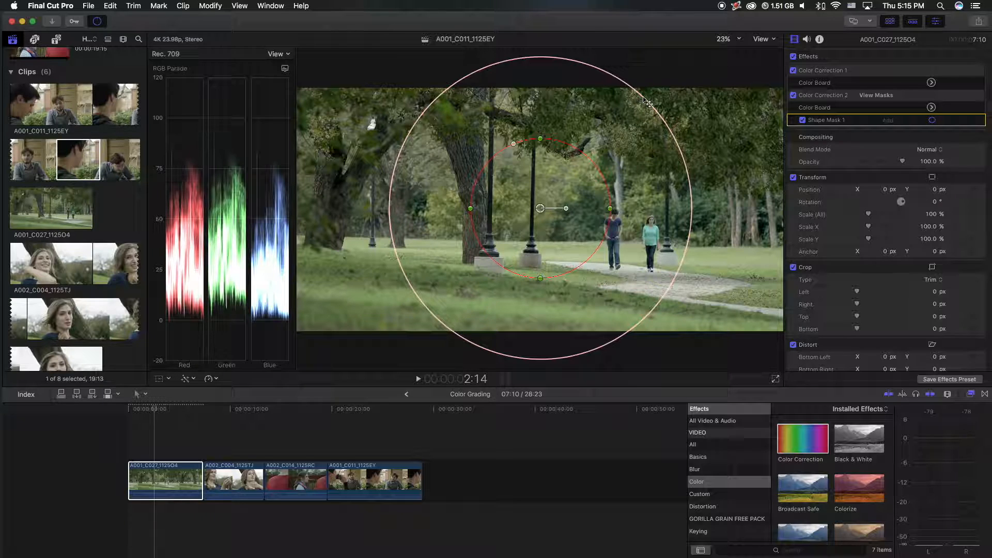
{"action": "left_click_drag", "start_coordinate": [610, 208], "coordinate": [650, 209]}
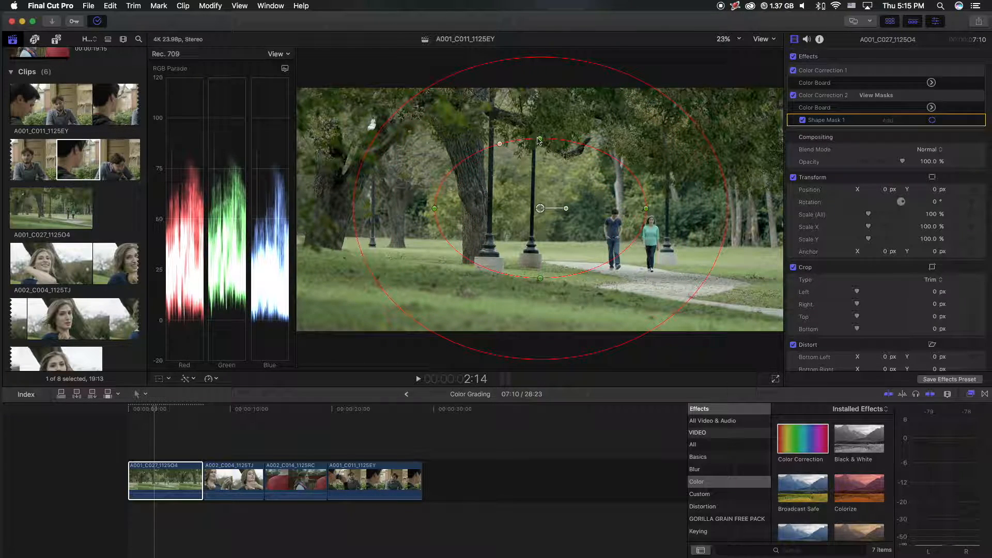
{"action": "left_click_drag", "start_coordinate": [538, 139], "coordinate": [540, 101]}
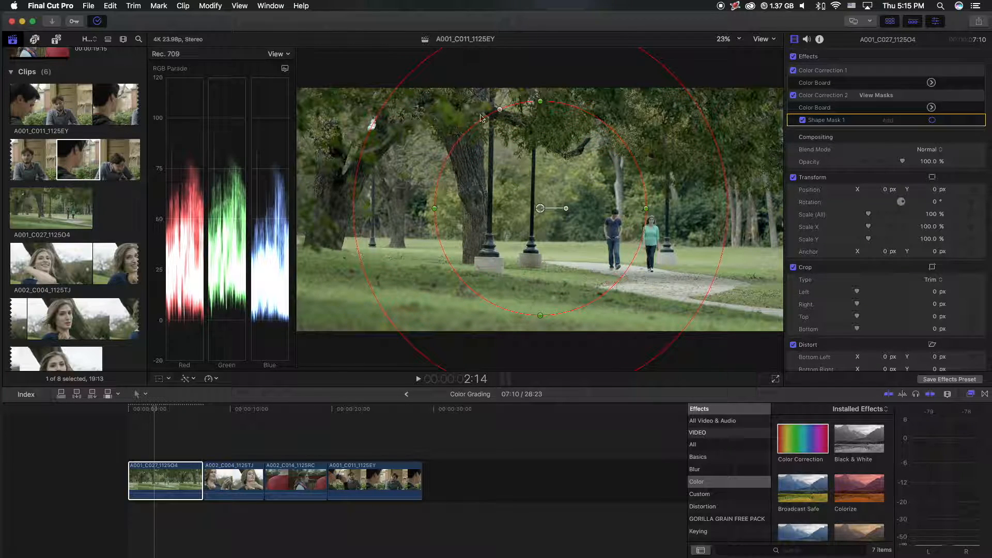
Square off the shape mask and reposition and stretch it over the left half of the picture, with its feather ending near the couple
{"action": "left_click_drag", "start_coordinate": [501, 114], "coordinate": [415, 249]}
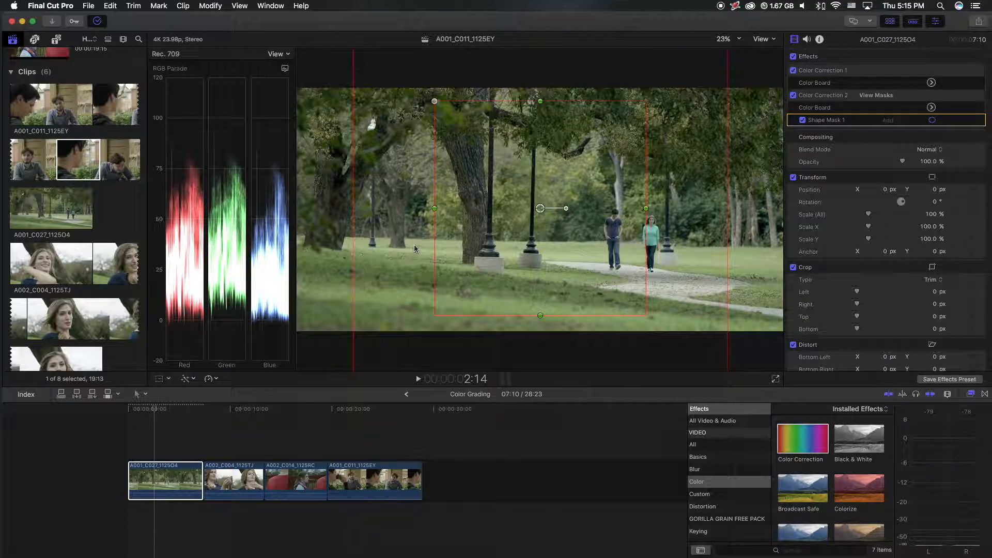
{"action": "left_click_drag", "start_coordinate": [540, 102], "coordinate": [544, 81]}
{"action": "left_click_drag", "start_coordinate": [434, 208], "coordinate": [373, 212]}
{"action": "left_click_drag", "start_coordinate": [537, 212], "coordinate": [373, 214]}
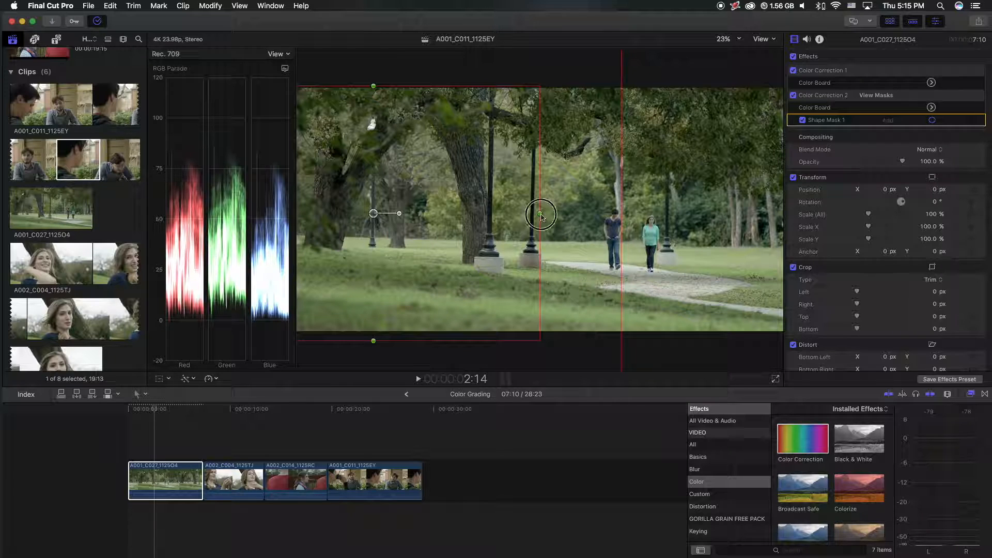
{"action": "left_click_drag", "start_coordinate": [540, 213], "coordinate": [557, 213]}
{"action": "left_click_drag", "start_coordinate": [639, 223], "coordinate": [608, 229]}
{"action": "mouse_move", "coordinate": [607, 232]}
{"action": "left_mouse_down"}
{"action": "mouse_move", "coordinate": [546, 214]}
{"action": "mouse_move", "coordinate": [607, 223]}
{"action": "left_mouse_up"}
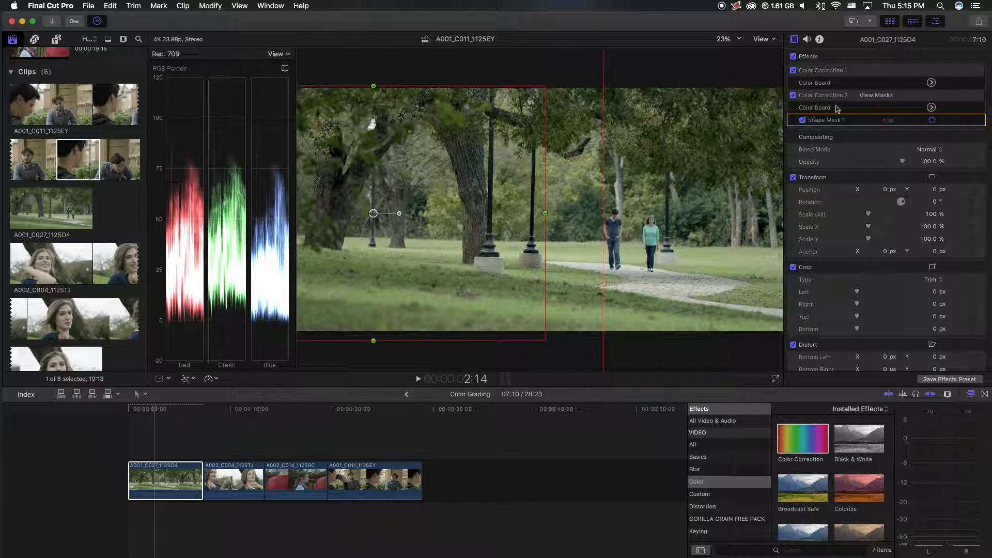
Lower the highlights exposure of Color Correction 2 to -13% inside the mask
{"action": "left_click", "coordinate": [931, 108]}
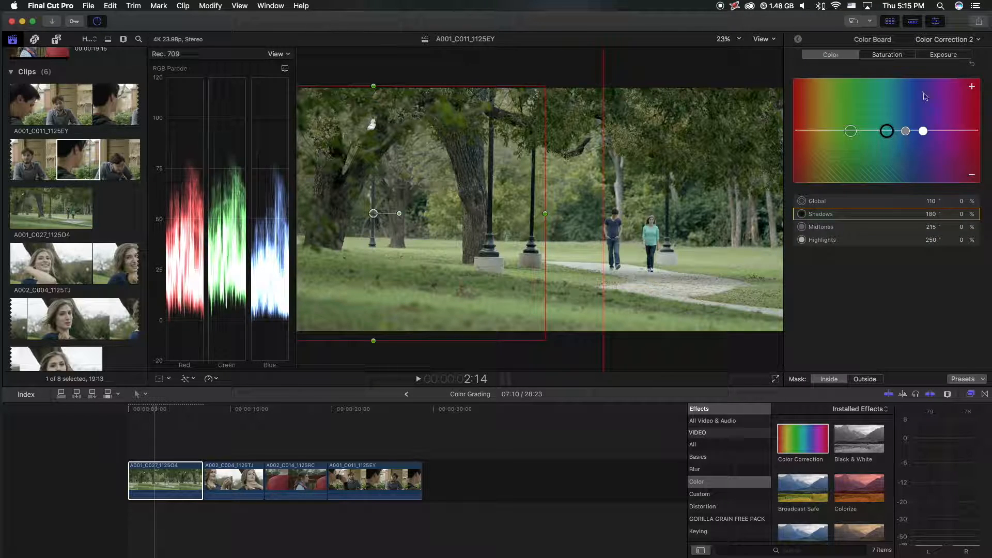
{"action": "left_click", "coordinate": [942, 56]}
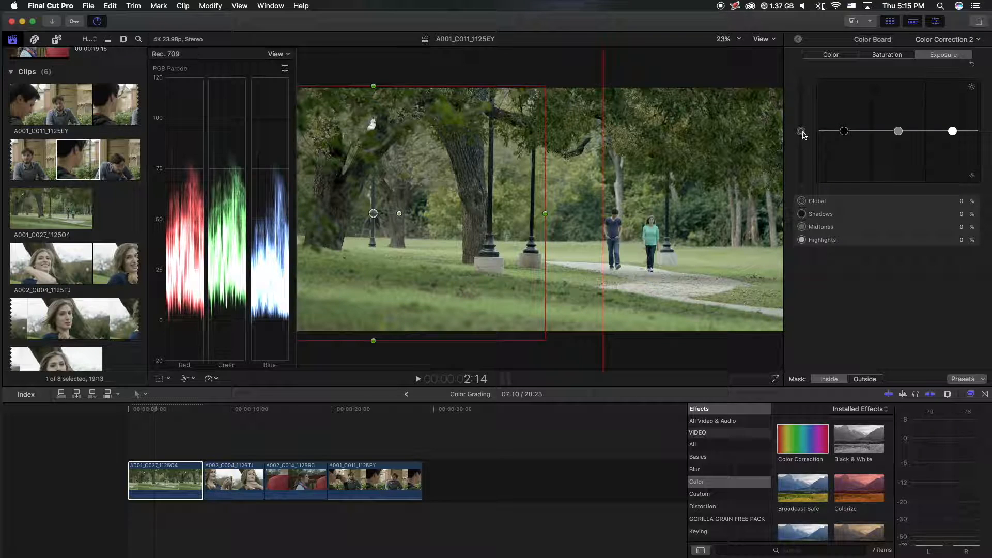
{"action": "left_click_drag", "start_coordinate": [956, 133], "coordinate": [955, 140]}
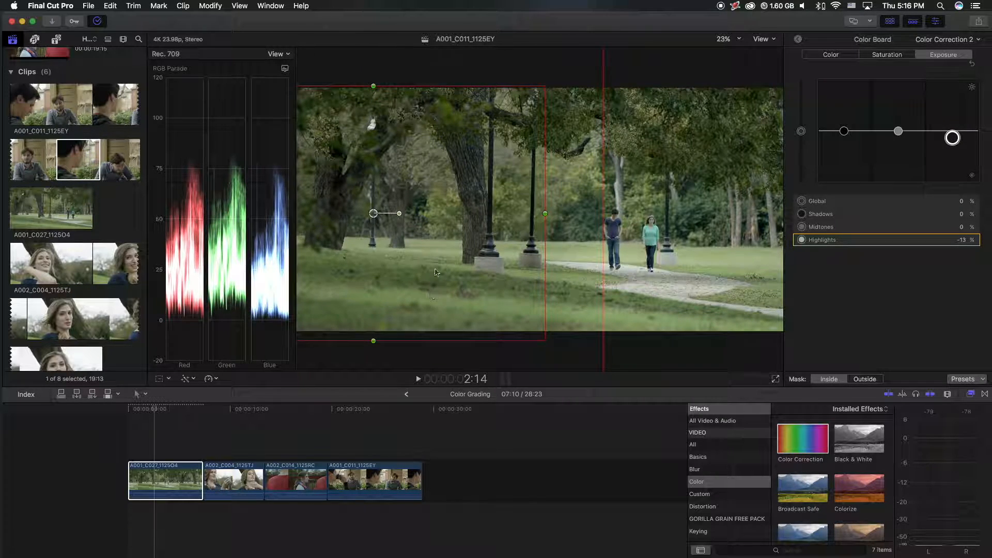
{"action": "left_click", "coordinate": [802, 132]}
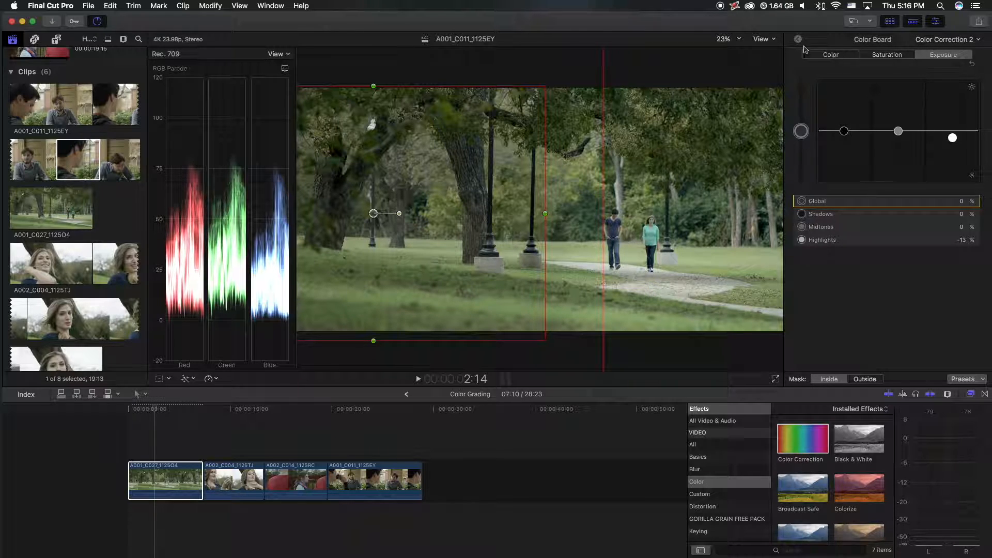
Lower the global saturation of Color Correction 2 to -5% inside the mask
{"action": "left_click", "coordinate": [873, 54]}
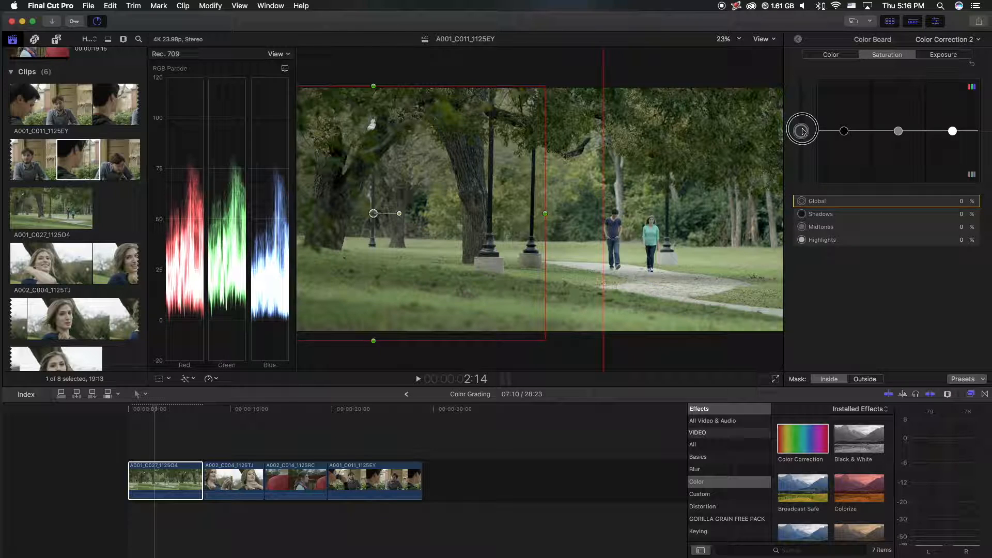
{"action": "left_click_drag", "start_coordinate": [802, 132], "coordinate": [803, 134]}
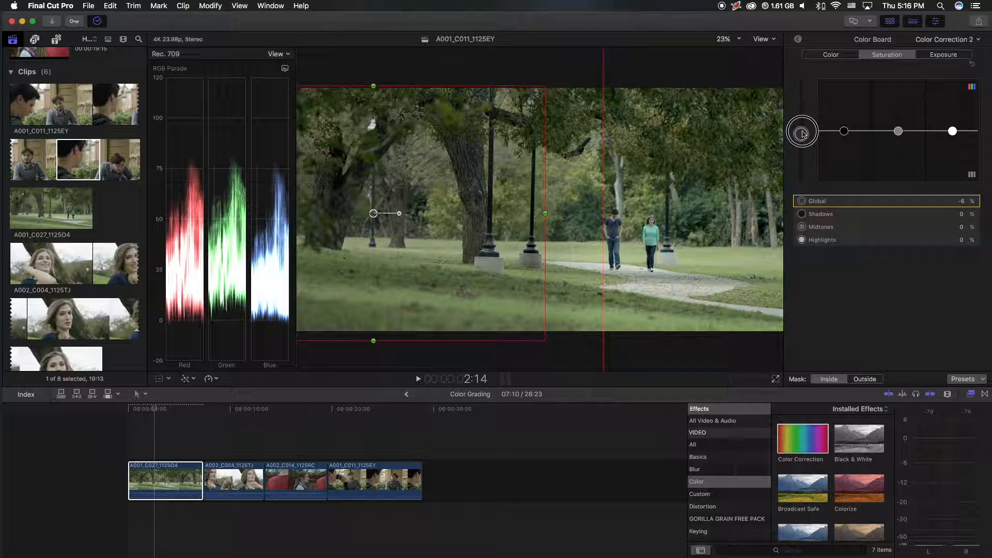
Toggle Color Correction 2 off and on to compare the shot before and after, leaving it enabled
{"action": "left_click", "coordinate": [800, 40]}
{"action": "left_click", "coordinate": [796, 96]}
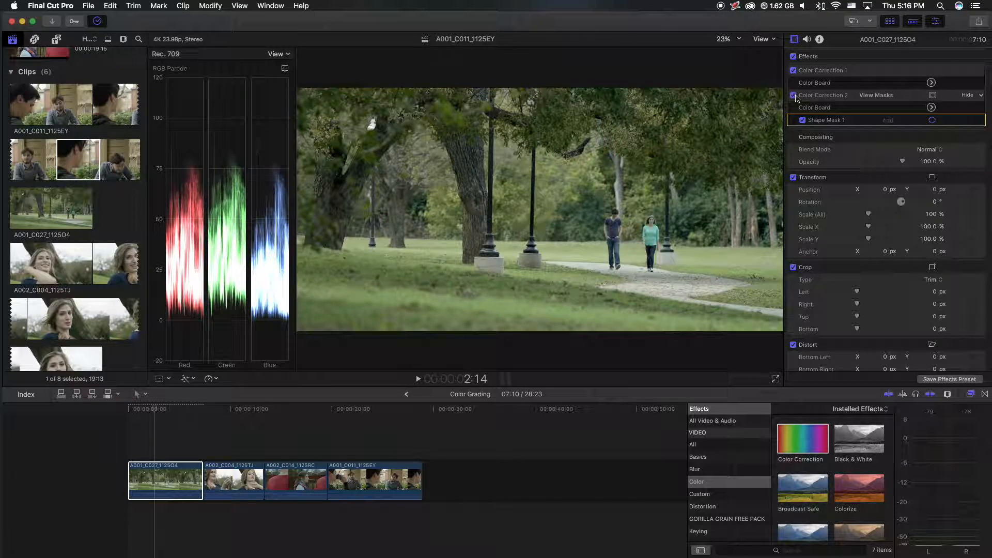
{"action": "left_click", "coordinate": [794, 96]}
{"action": "left_click", "coordinate": [843, 74]}
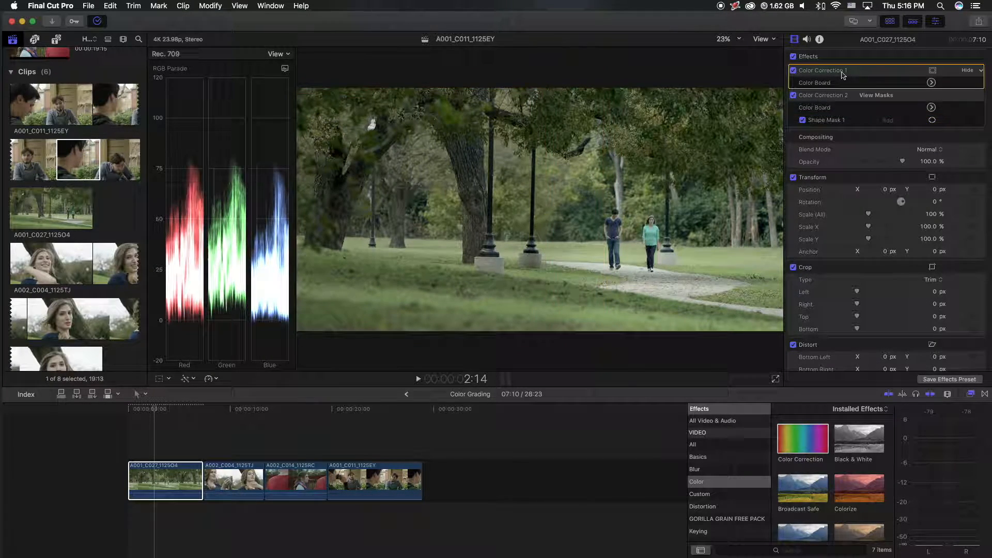
{"action": "left_click", "coordinate": [794, 96]}
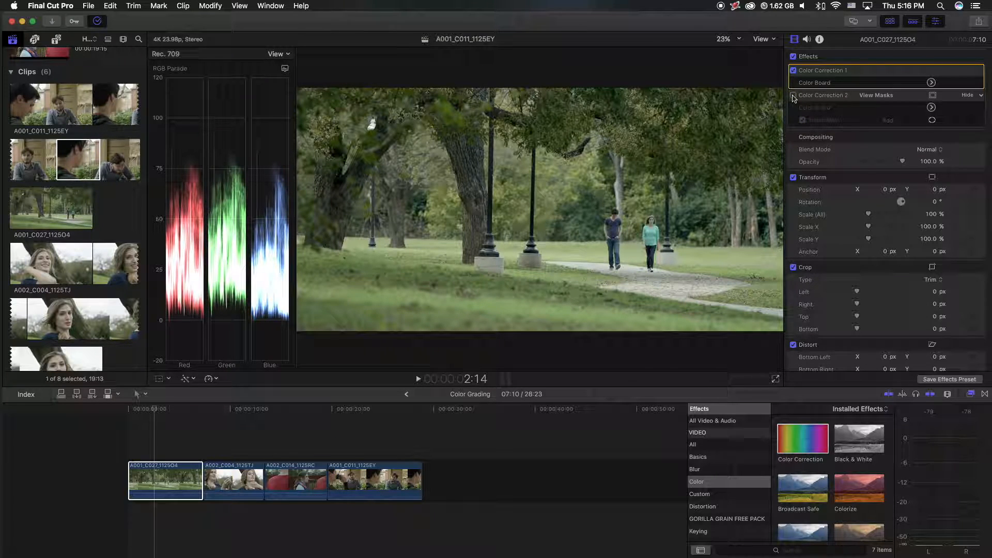
{"action": "left_click", "coordinate": [794, 96]}
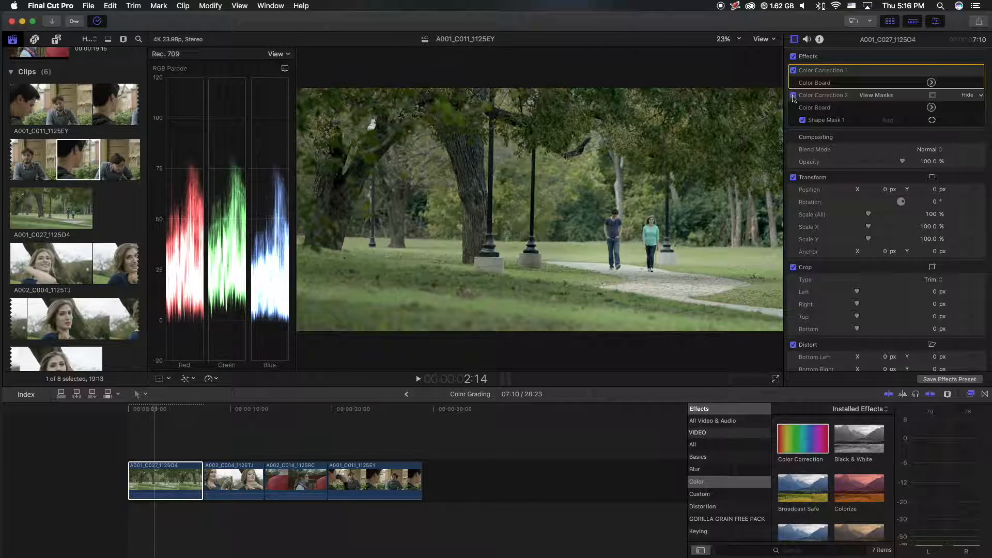
{"action": "left_click", "coordinate": [794, 96]}
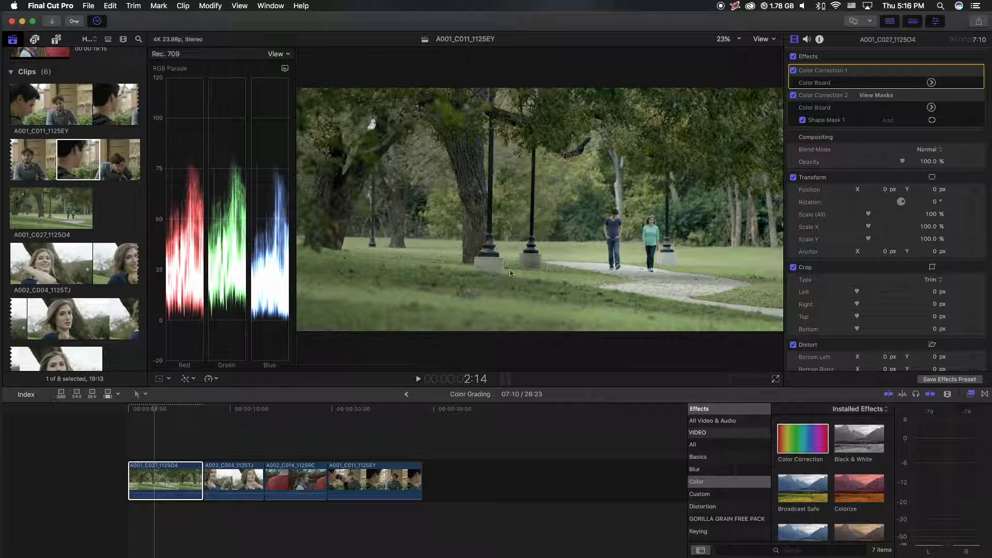
Return the global saturation of Color Correction 2 to 0%
{"action": "left_click", "coordinate": [931, 107]}
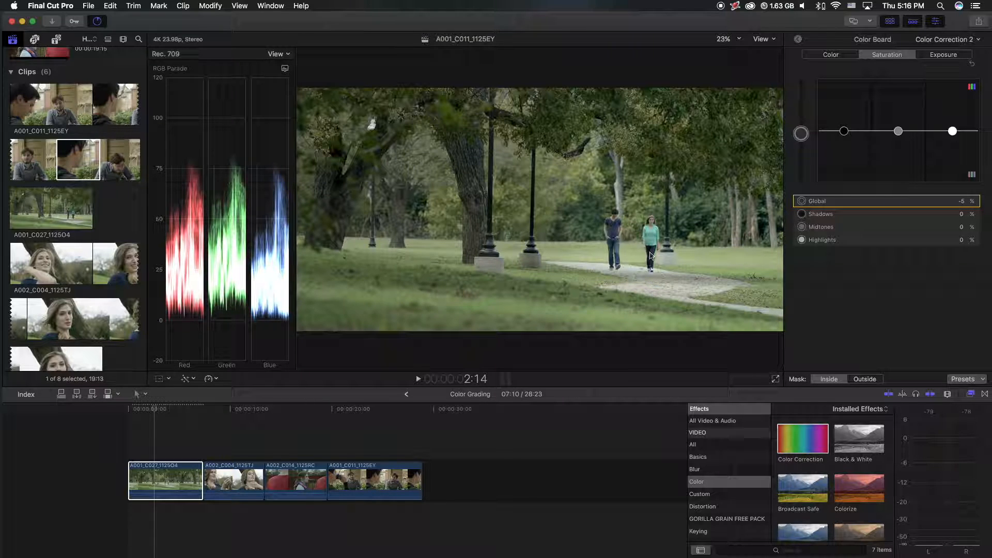
{"action": "left_click_drag", "start_coordinate": [807, 136], "coordinate": [807, 134]}
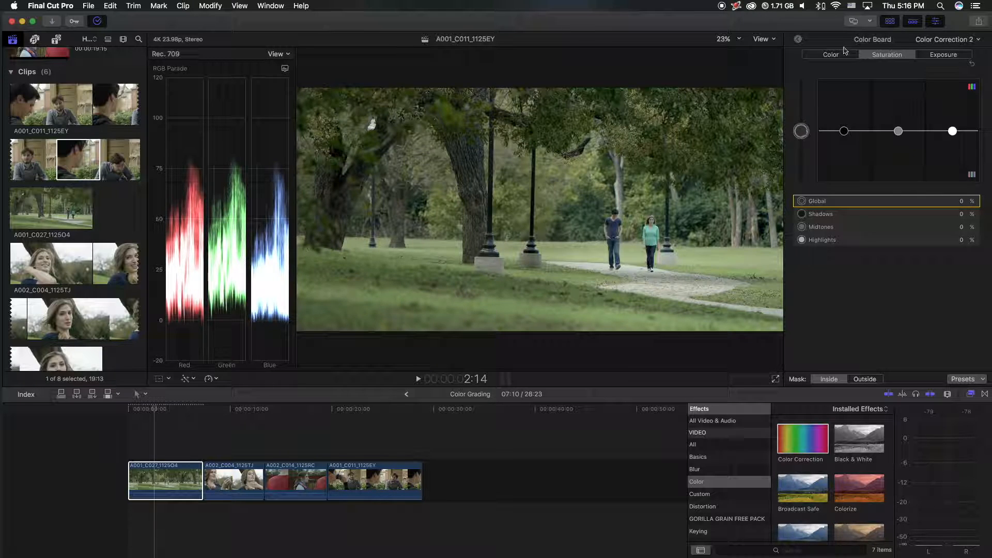
Compare the park clip with Color Correction 2 off and on, leaving it enabled, and skim through the graded shot
{"action": "left_click", "coordinate": [798, 41]}
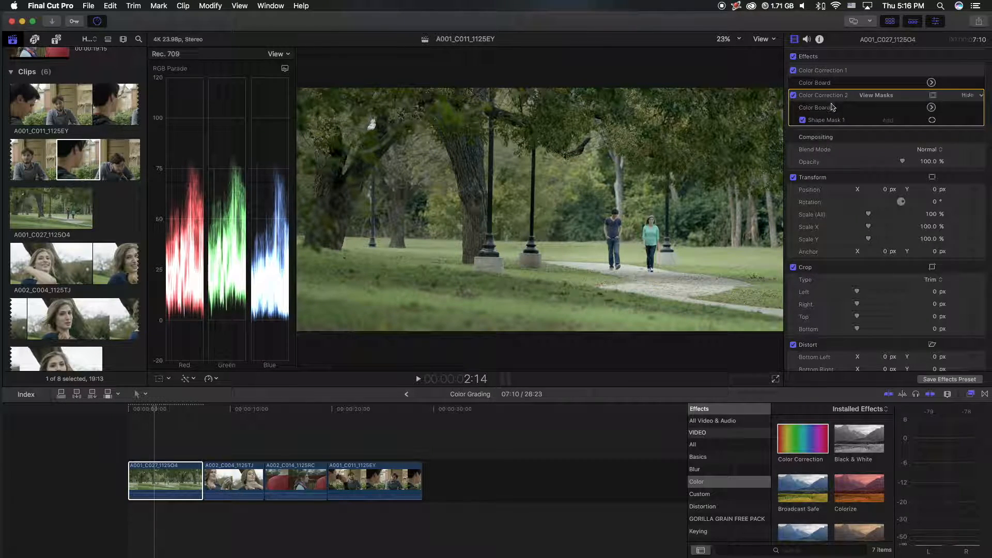
{"action": "left_click", "coordinate": [794, 97]}
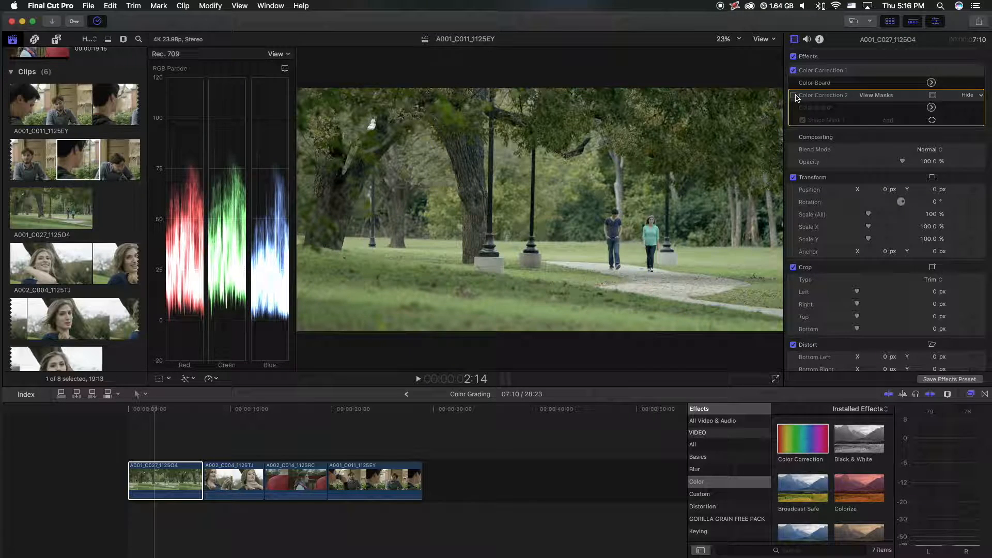
{"action": "left_click", "coordinate": [794, 96]}
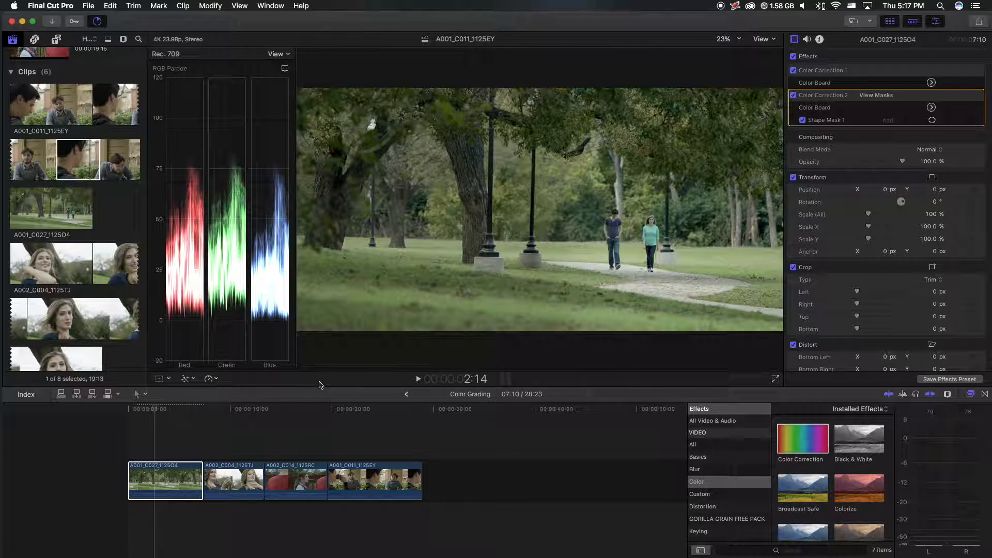
{"action": "left_click", "coordinate": [135, 409]}
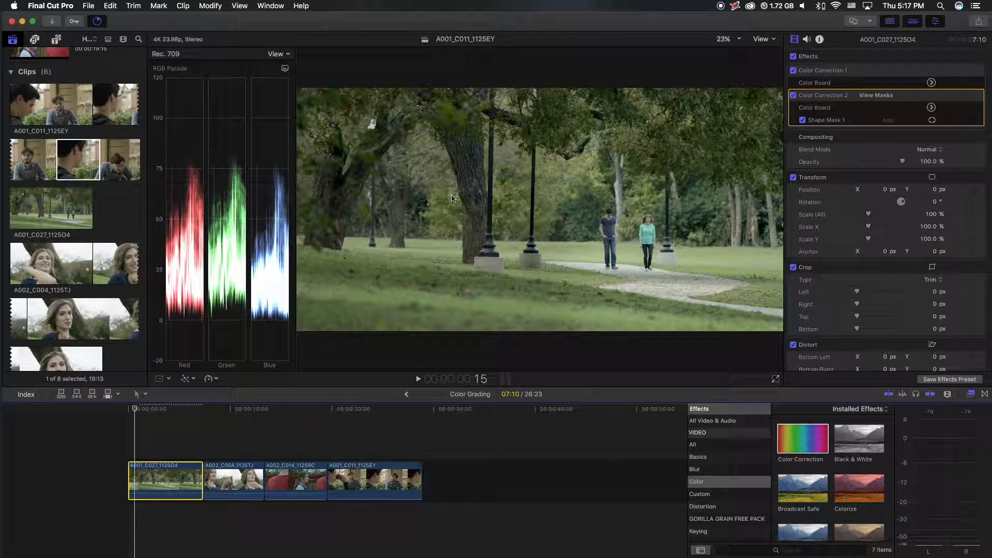
{"action": "left_click_drag", "start_coordinate": [149, 409], "coordinate": [157, 409]}
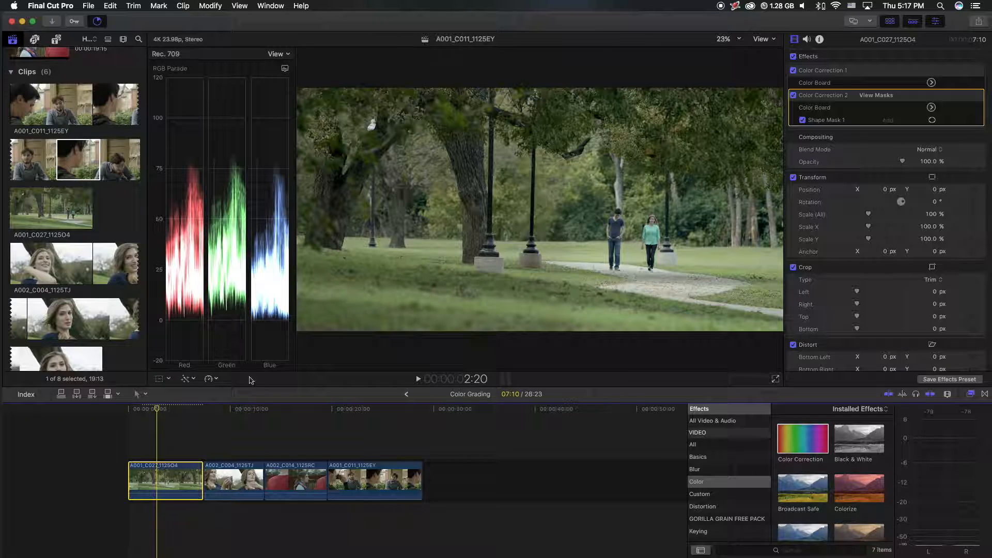
{"action": "left_click", "coordinate": [162, 410]}
Add a second Color Correction effect to clip A002_C004_1125TJ of the woman by the tree
{"action": "left_click", "coordinate": [228, 410]}
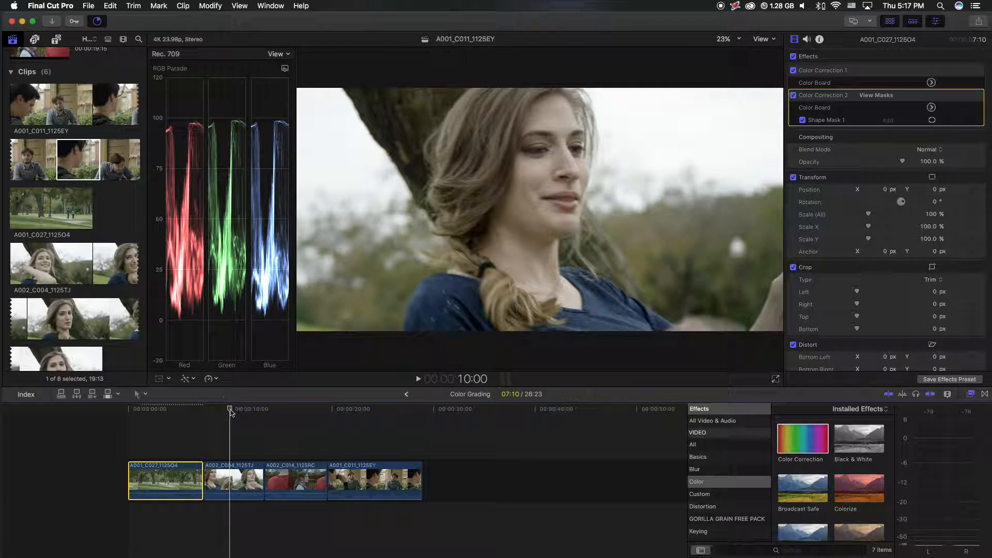
{"action": "mouse_move", "coordinate": [230, 412]}
{"action": "left_mouse_down"}
{"action": "mouse_move", "coordinate": [210, 412]}
{"action": "mouse_move", "coordinate": [261, 417]}
{"action": "mouse_move", "coordinate": [217, 419]}
{"action": "left_mouse_up"}
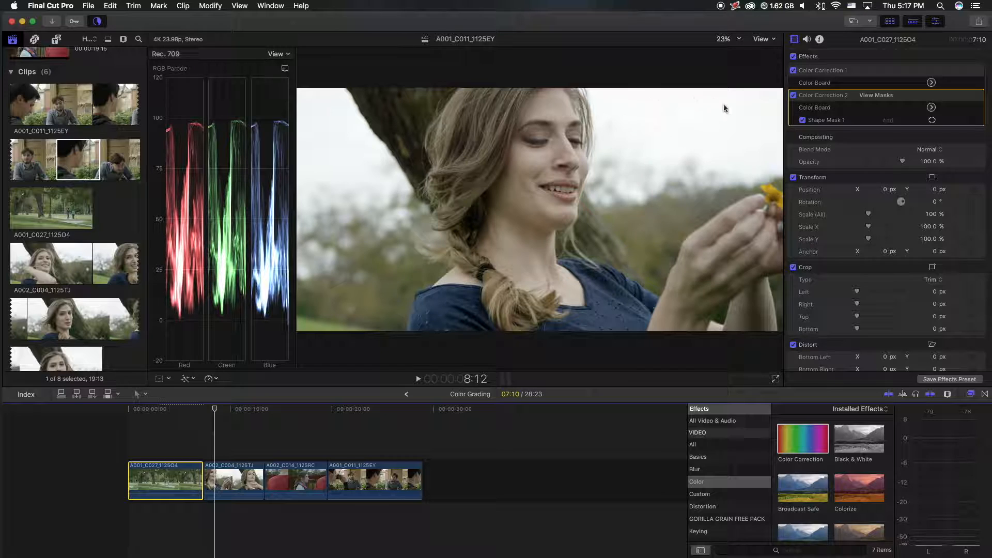
{"action": "left_click", "coordinate": [256, 481]}
{"action": "left_click_drag", "start_coordinate": [751, 432], "coordinate": [235, 478]}
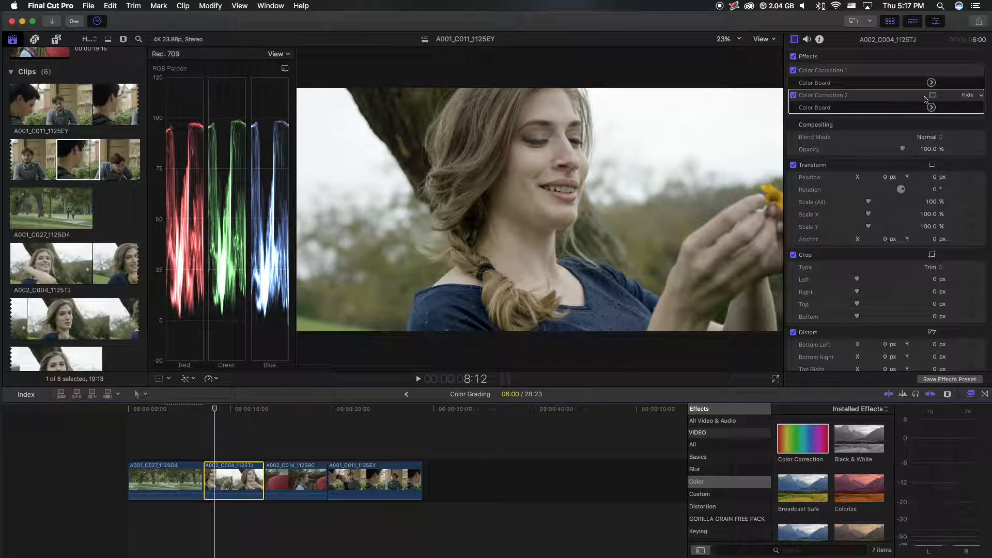
Add a color mask to Color Correction 2 and sample the bright sky behind the woman
{"action": "left_click", "coordinate": [933, 96]}
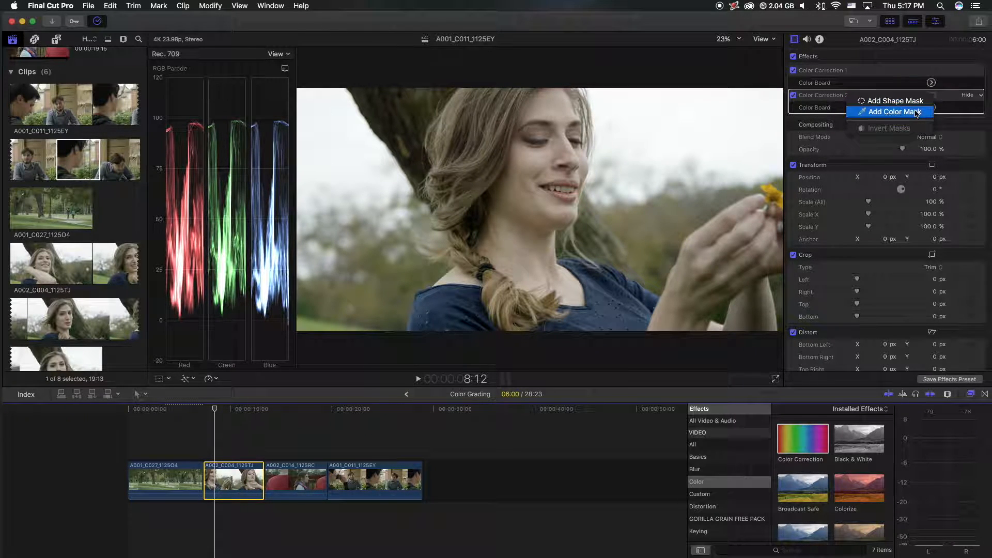
{"action": "left_click", "coordinate": [916, 112]}
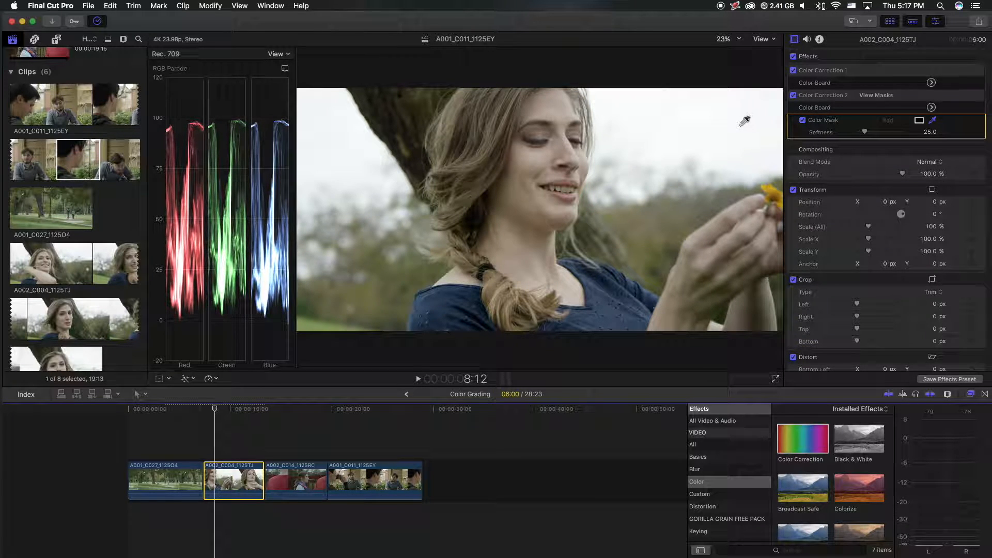
{"action": "left_click_drag", "start_coordinate": [700, 100], "coordinate": [650, 121]}
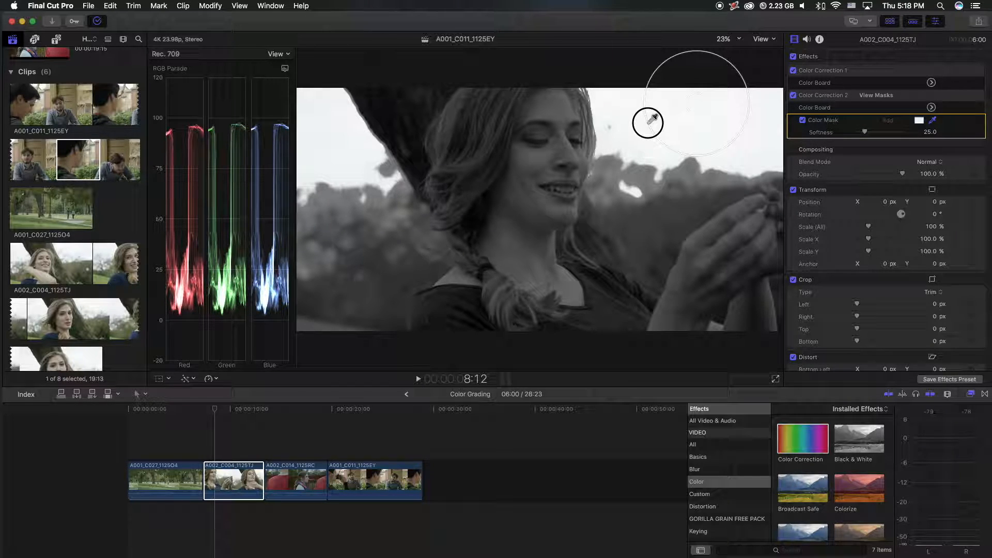
{"action": "left_click_drag", "start_coordinate": [652, 120], "coordinate": [715, 151]}
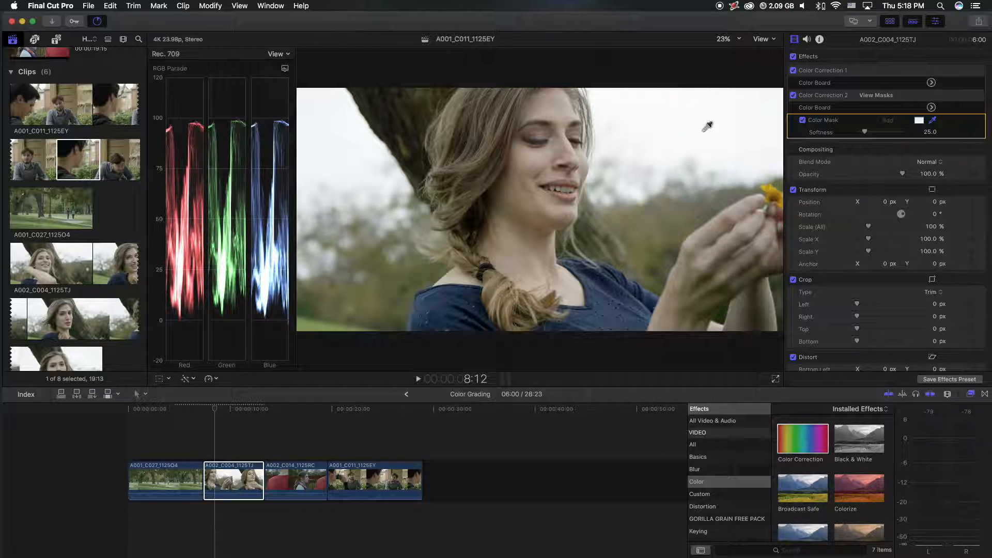
Tint the masked sky blue with the global color at 246° and 23%, and set the color mask's softness to 87
{"action": "left_click", "coordinate": [931, 107]}
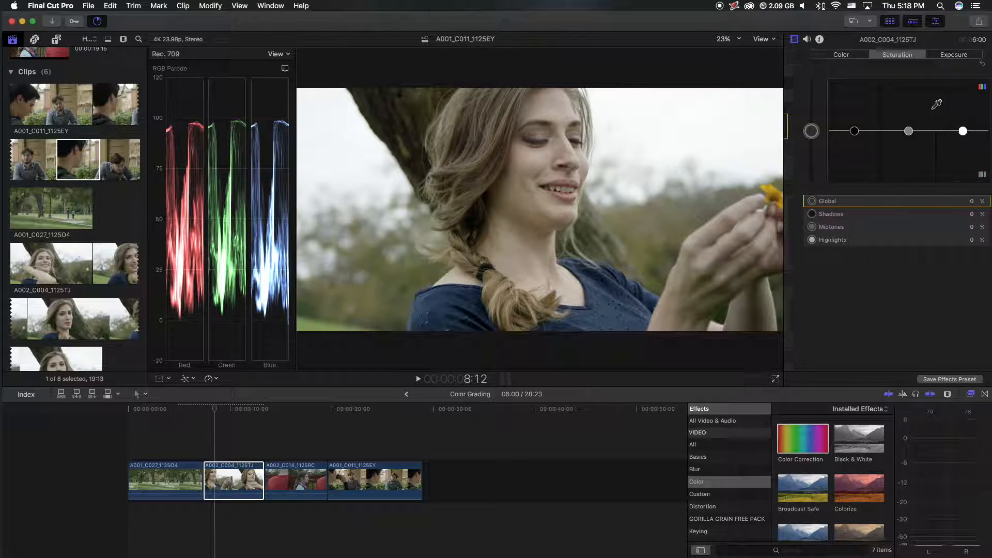
{"action": "left_click", "coordinate": [824, 52]}
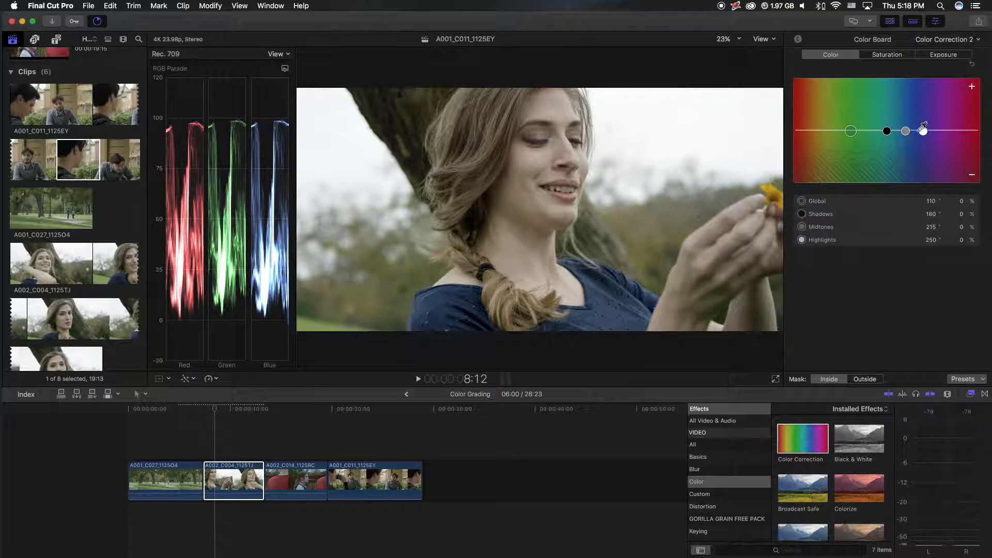
{"action": "left_click_drag", "start_coordinate": [851, 131], "coordinate": [928, 114]}
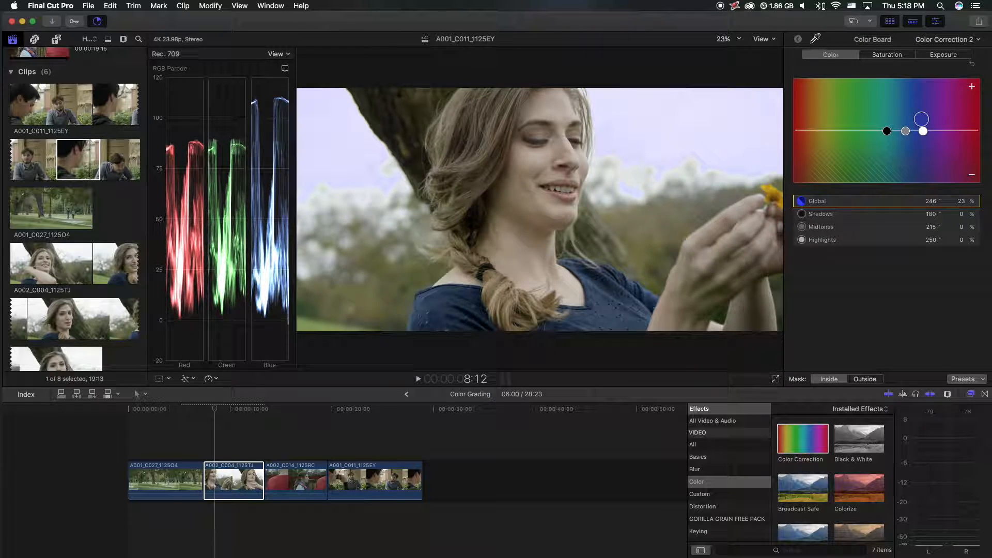
{"action": "left_click", "coordinate": [678, 166]}
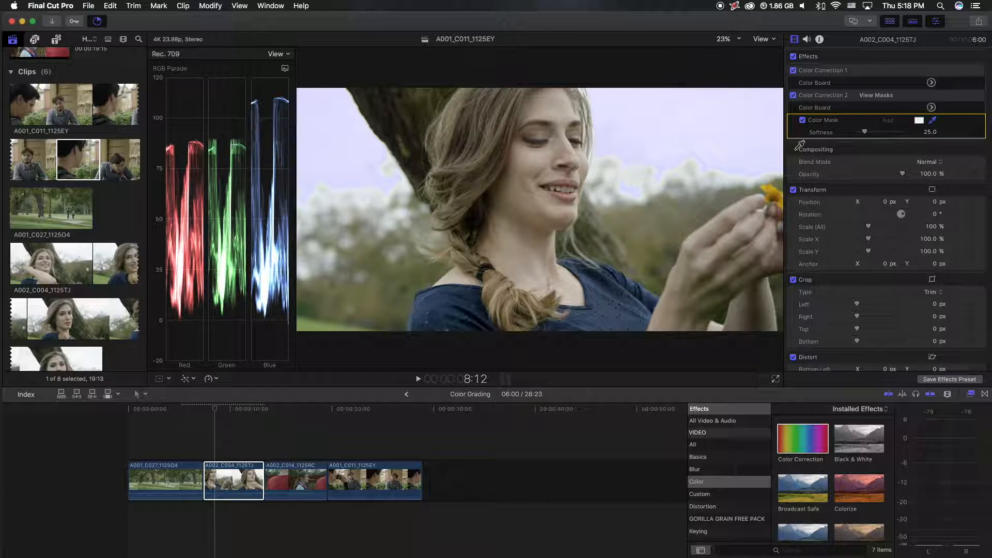
{"action": "left_click_drag", "start_coordinate": [864, 132], "coordinate": [885, 131]}
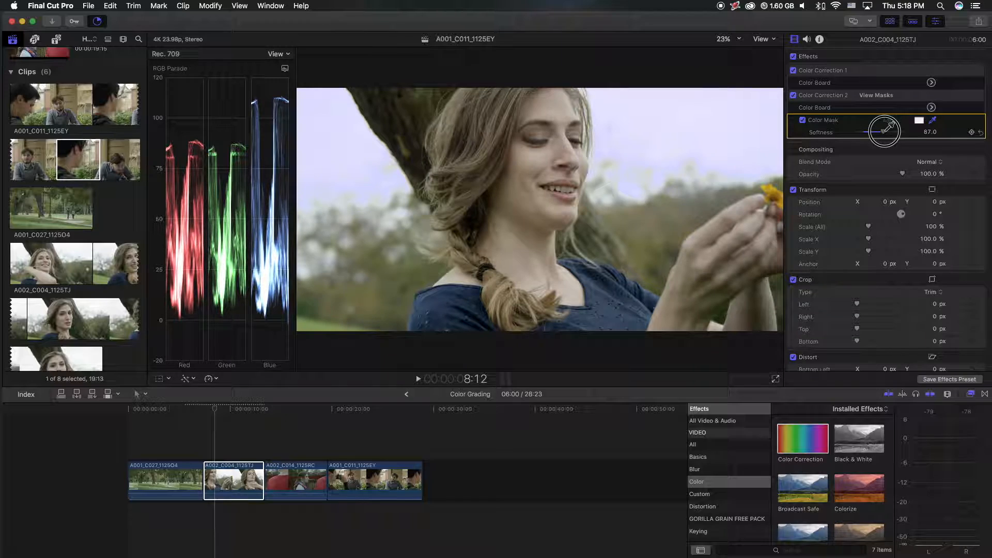
Compare the sky with Color Correction 2 off and on at several frames of the clip, leaving the correction enabled
{"action": "left_click", "coordinate": [224, 411]}
{"action": "left_click_drag", "start_coordinate": [224, 408], "coordinate": [228, 409]}
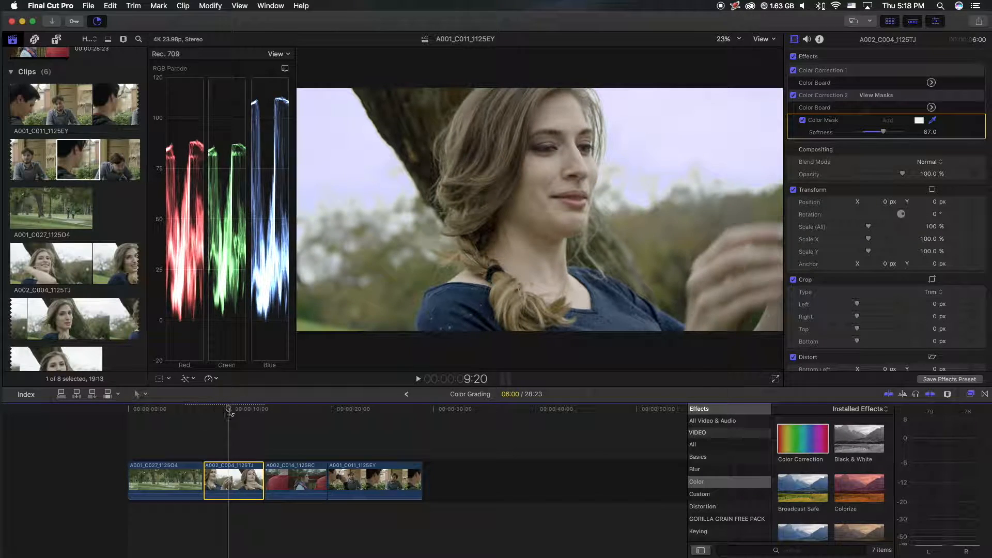
{"action": "left_click", "coordinate": [794, 94]}
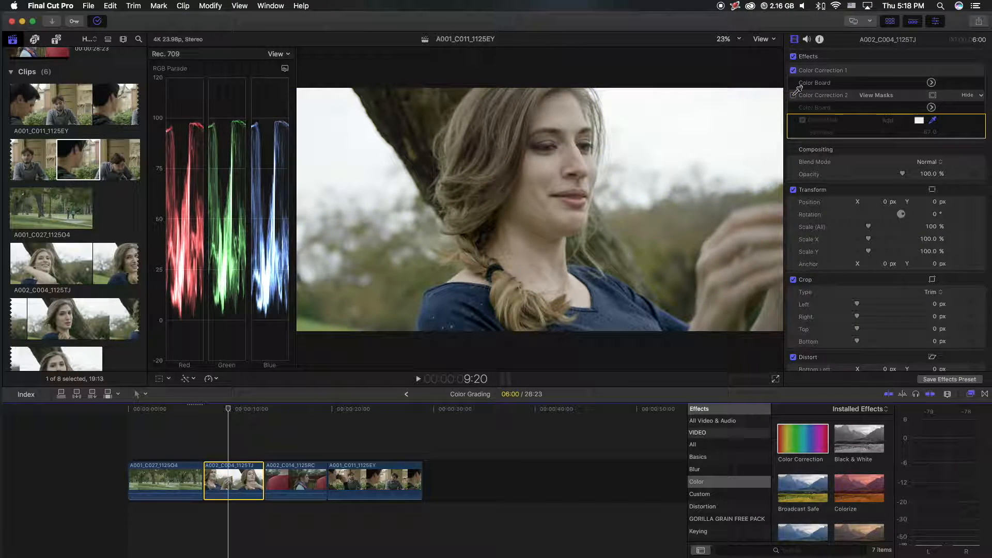
{"action": "left_click", "coordinate": [794, 95]}
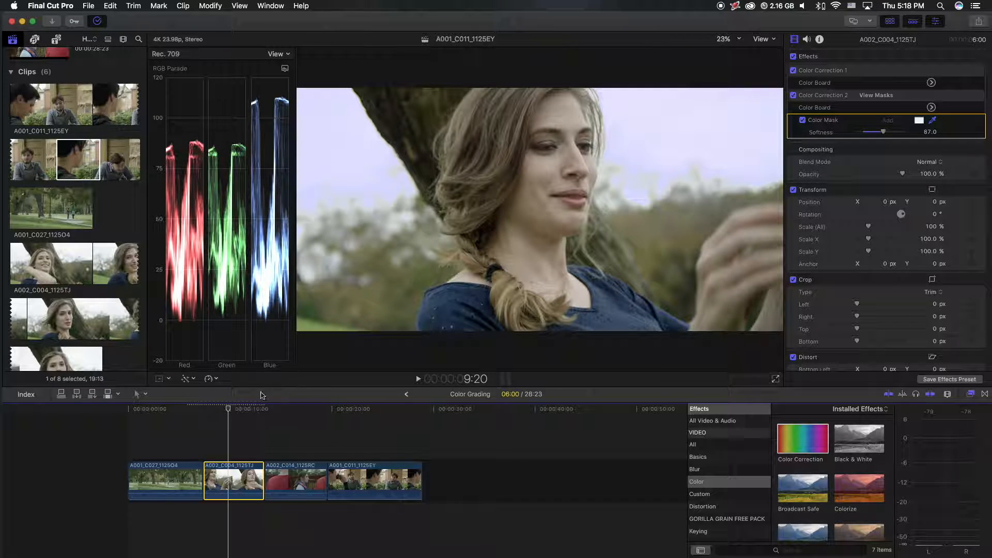
{"action": "left_click_drag", "start_coordinate": [228, 408], "coordinate": [244, 412]}
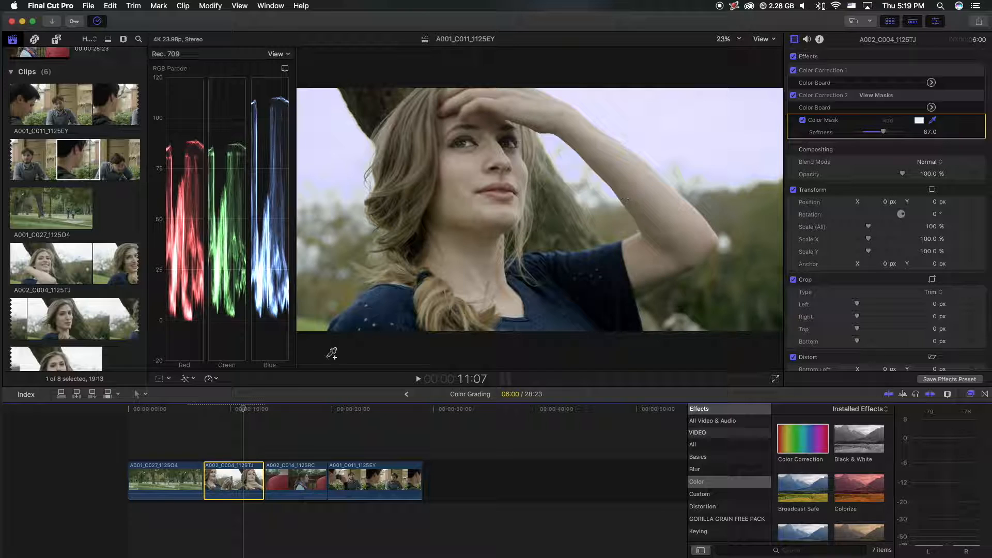
{"action": "left_click", "coordinate": [233, 409]}
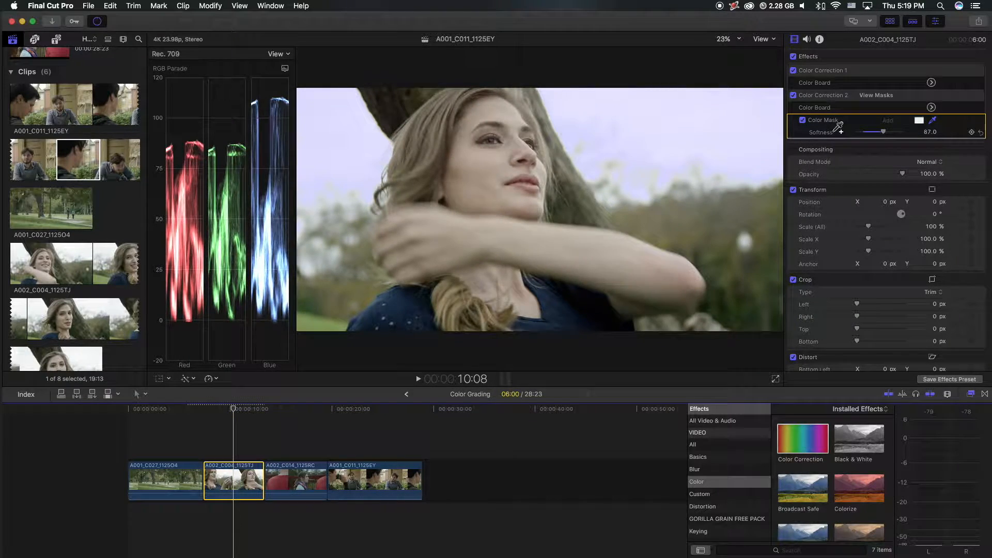
{"action": "left_click", "coordinate": [794, 95]}
{"action": "left_click", "coordinate": [796, 95]}
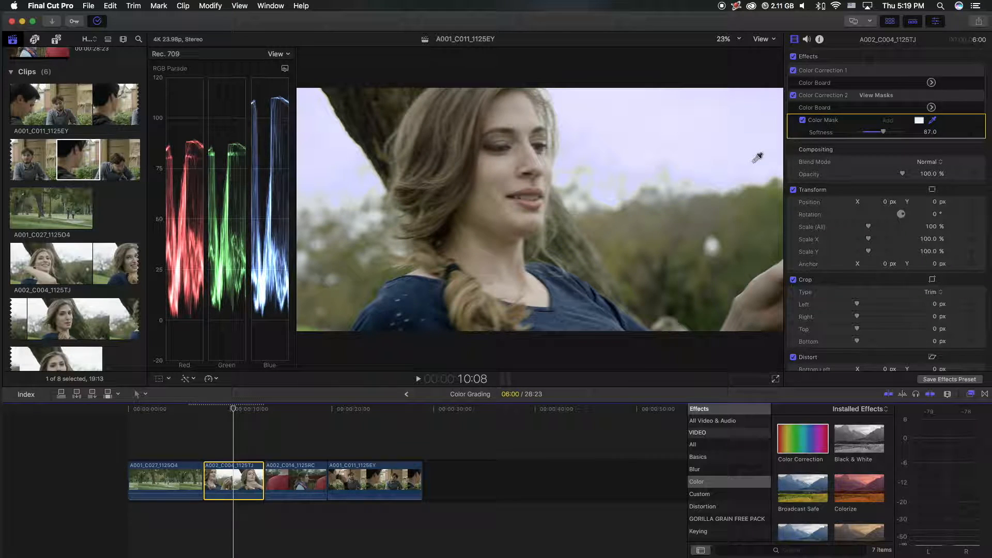
{"action": "left_click_drag", "start_coordinate": [233, 409], "coordinate": [219, 408]}
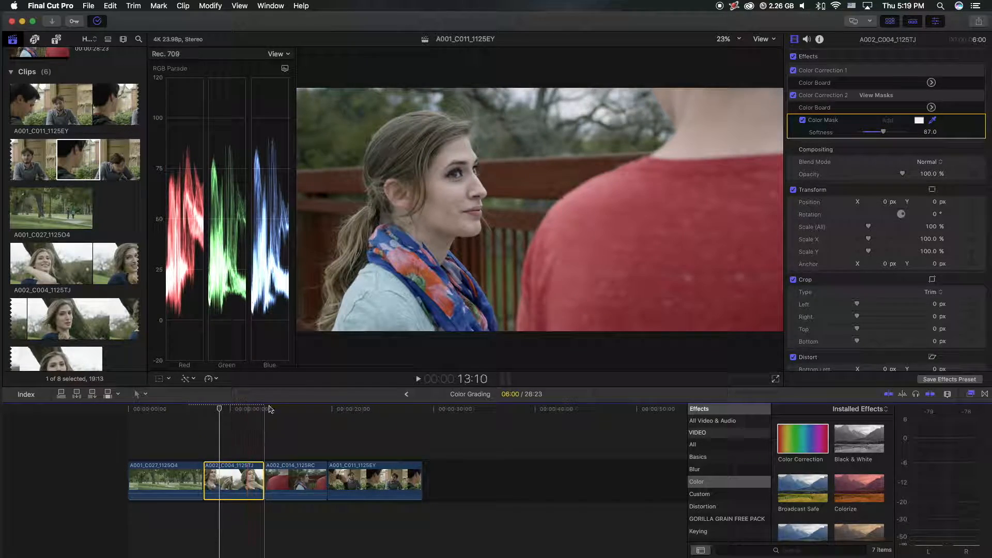
{"action": "left_click", "coordinate": [238, 409]}
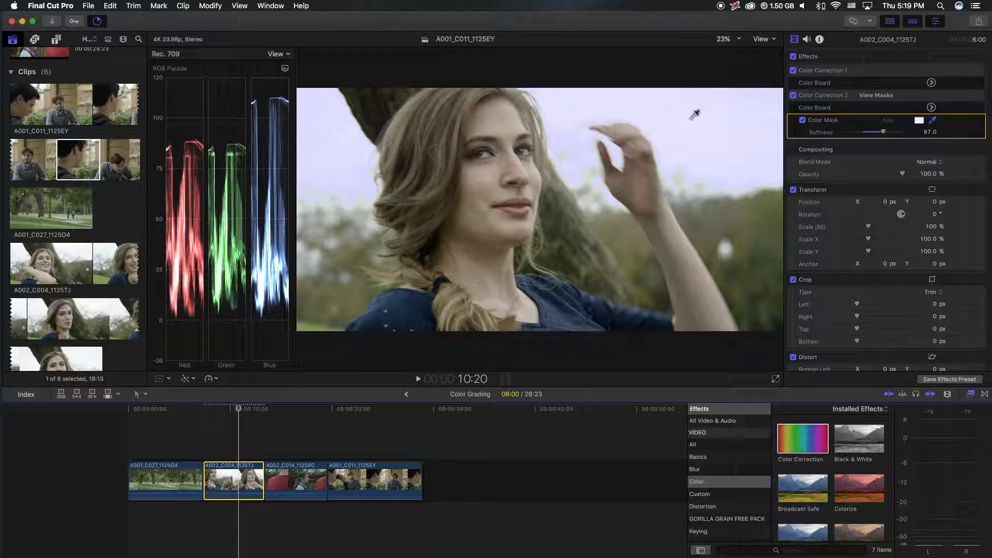
Add a second Color Correction effect to clip A002_C014_1125RC of the couple at the red railing
{"action": "left_click_drag", "start_coordinate": [288, 409], "coordinate": [265, 421]}
{"action": "key", "text": "space"}
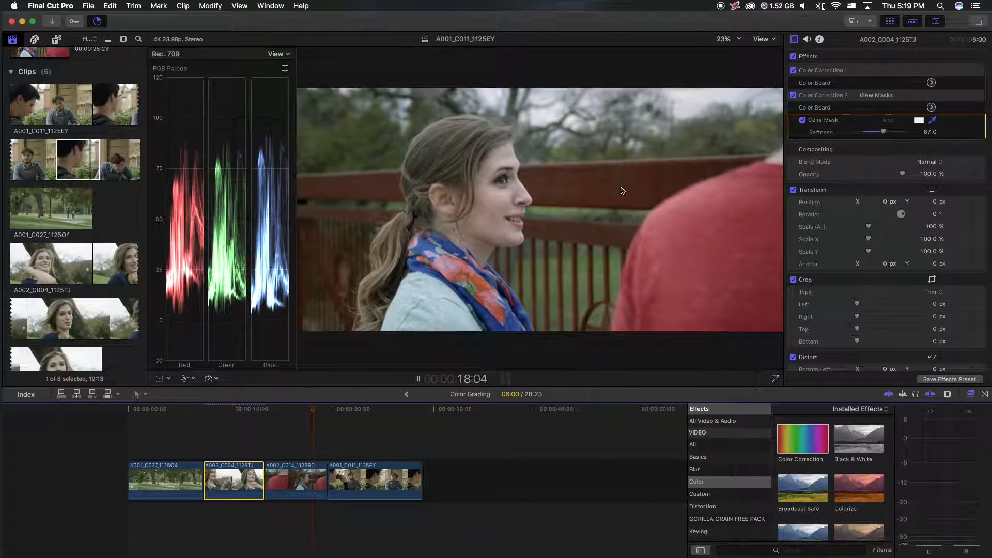
{"action": "key", "text": "space"}
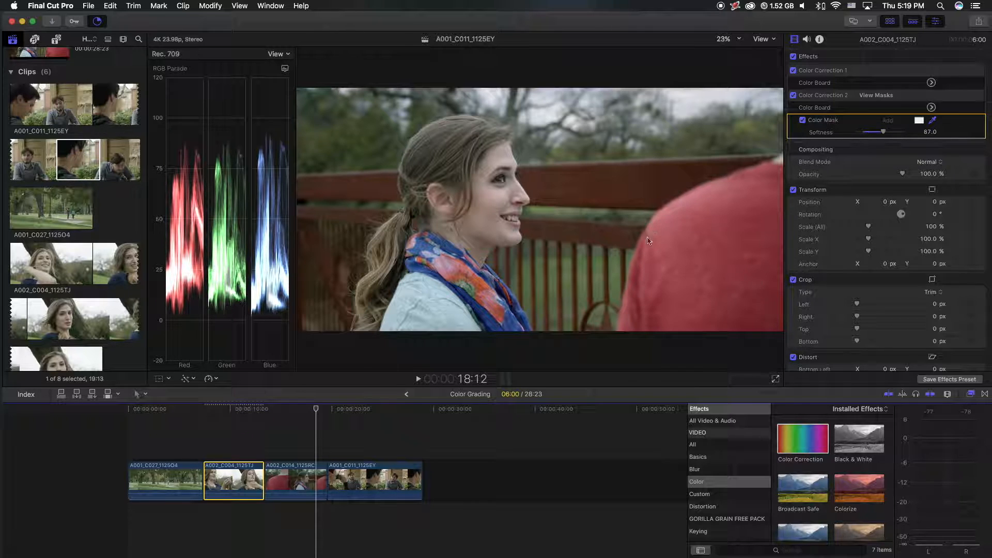
{"action": "mouse_move", "coordinate": [263, 406]}
{"action": "left_mouse_down"}
{"action": "mouse_move", "coordinate": [287, 410]}
{"action": "mouse_move", "coordinate": [274, 413]}
{"action": "left_mouse_up"}
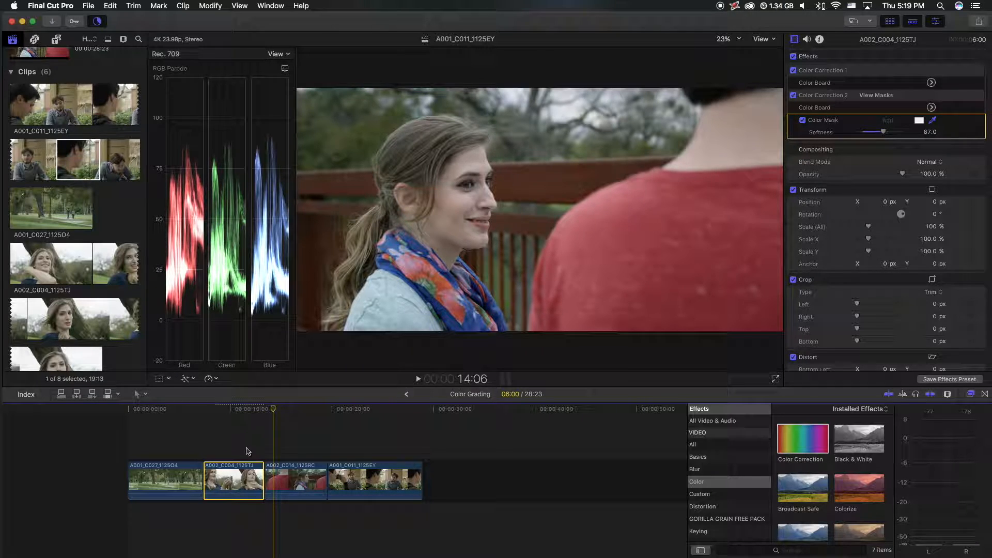
{"action": "left_click_drag", "start_coordinate": [274, 409], "coordinate": [278, 409]}
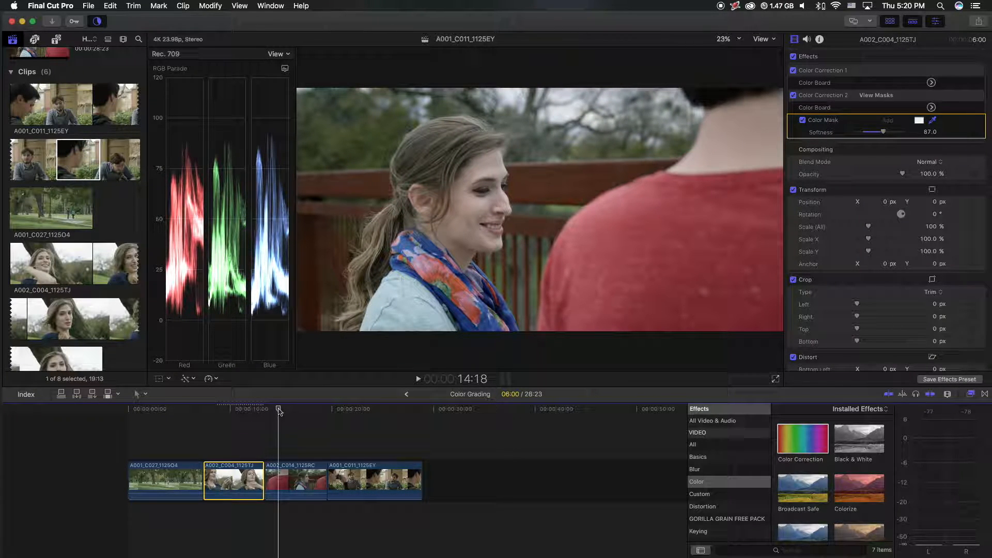
{"action": "mouse_move", "coordinate": [279, 410]}
{"action": "left_mouse_down"}
{"action": "mouse_move", "coordinate": [307, 411]}
{"action": "mouse_move", "coordinate": [280, 413]}
{"action": "left_mouse_up"}
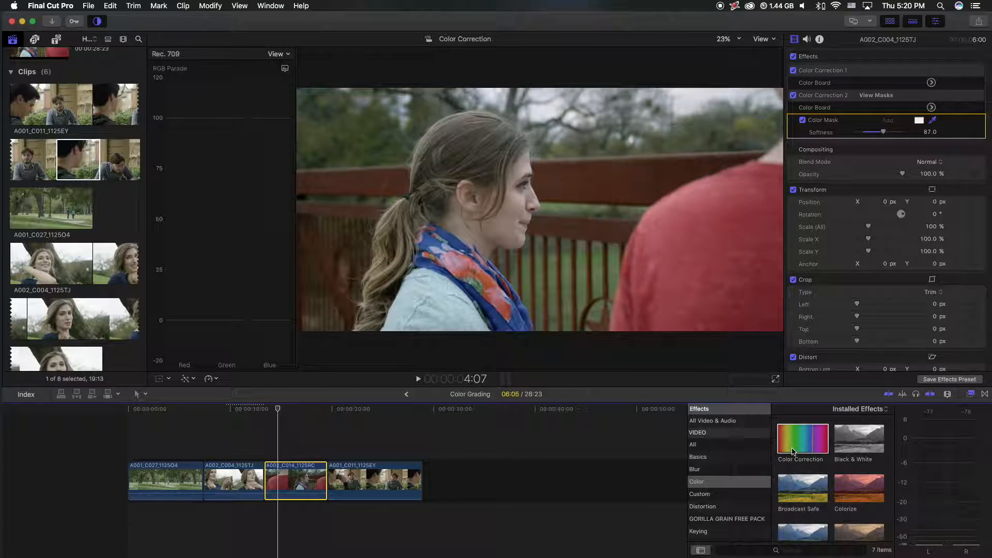
{"action": "left_click_drag", "start_coordinate": [803, 439], "coordinate": [302, 473]}
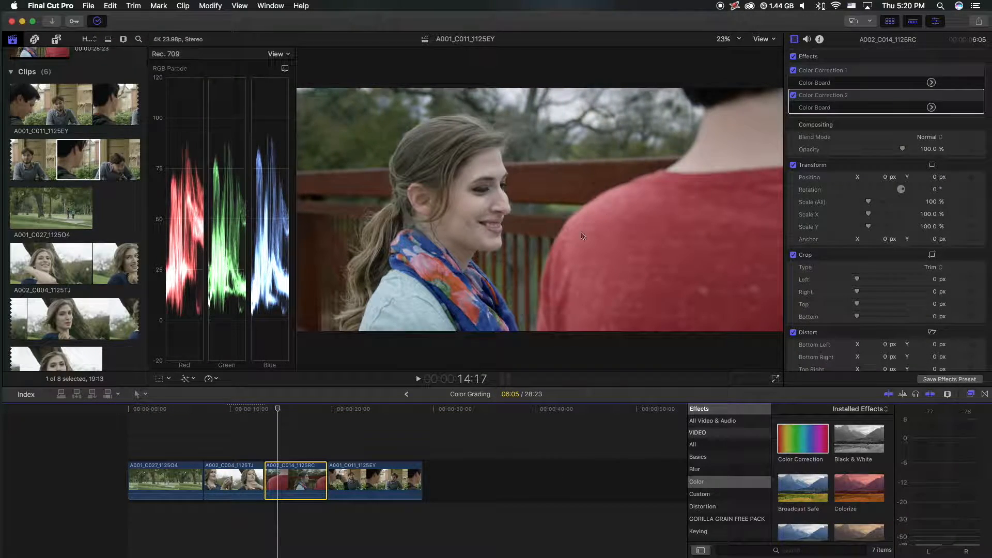
Add a color mask to the clip's Color Correction 2 and sample the red of the man's shirt
{"action": "left_click", "coordinate": [935, 97]}
{"action": "left_click", "coordinate": [951, 107]}
{"action": "left_click_drag", "start_coordinate": [631, 226], "coordinate": [650, 248]}
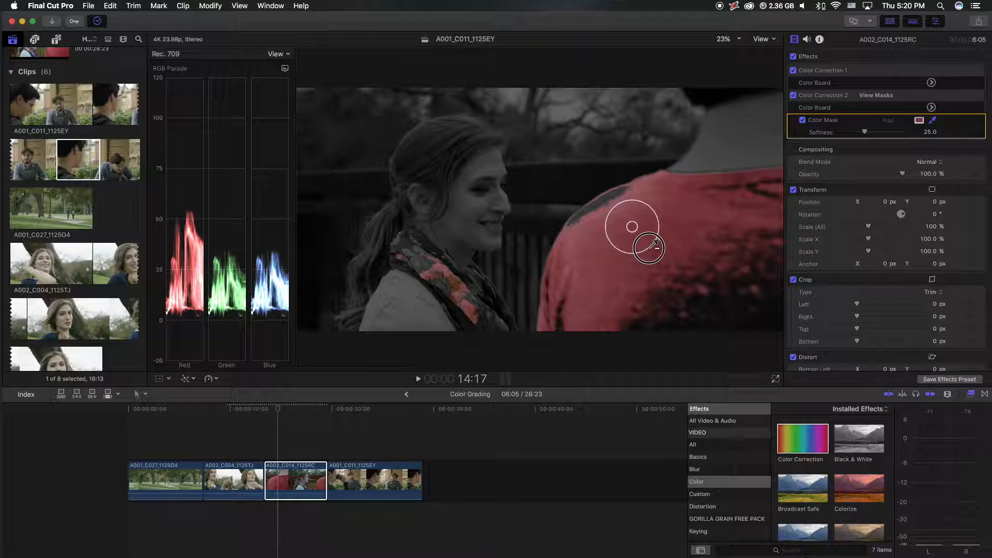
{"action": "left_click_drag", "start_coordinate": [649, 247], "coordinate": [651, 243]}
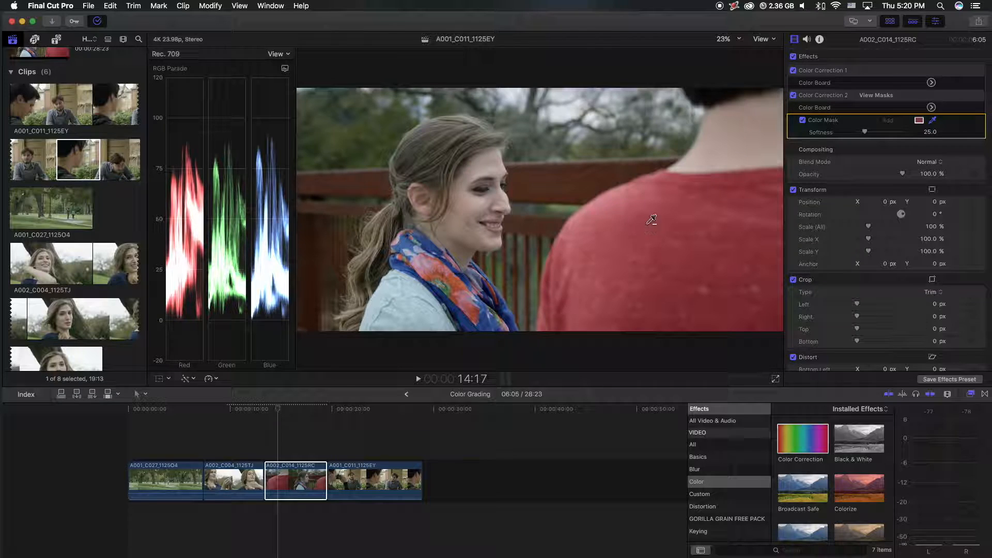
Lower the global saturation of Color Correction 2 to -16% inside the red shirt's mask
{"action": "left_click", "coordinate": [931, 107]}
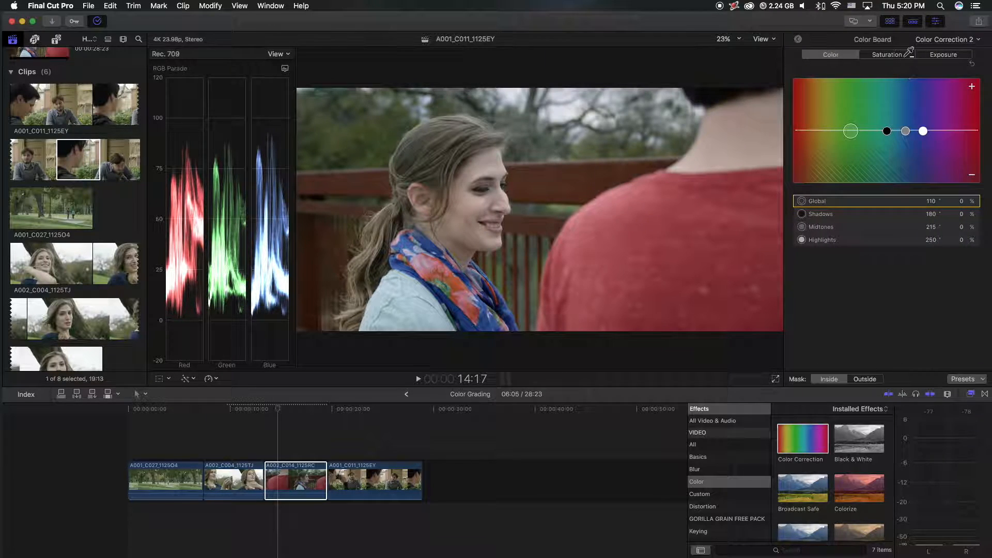
{"action": "left_click", "coordinate": [888, 55]}
{"action": "left_click_drag", "start_coordinate": [801, 131], "coordinate": [801, 139]}
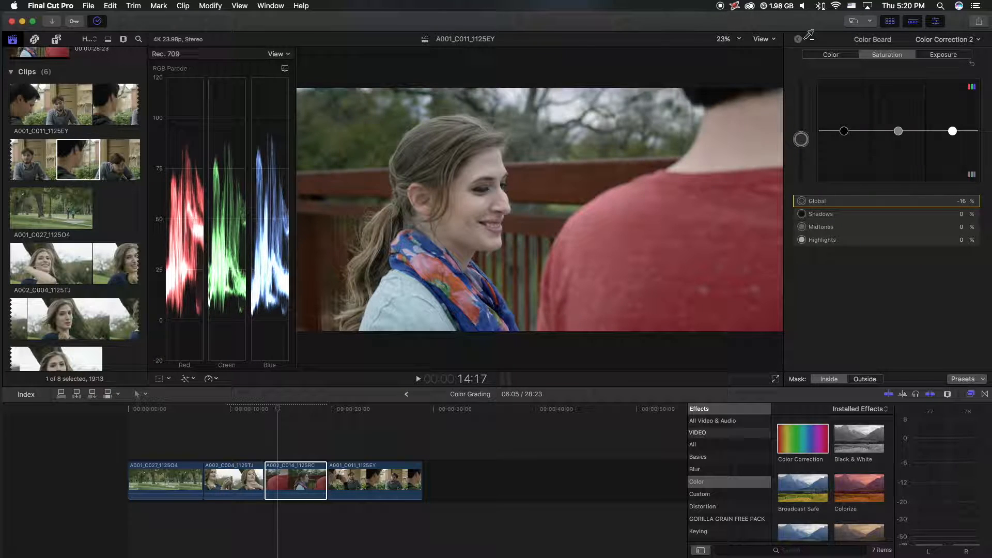
Add a shape mask to Color Correction 2 on the red-shirt clip, alongside the existing color mask
{"action": "left_click", "coordinate": [802, 36]}
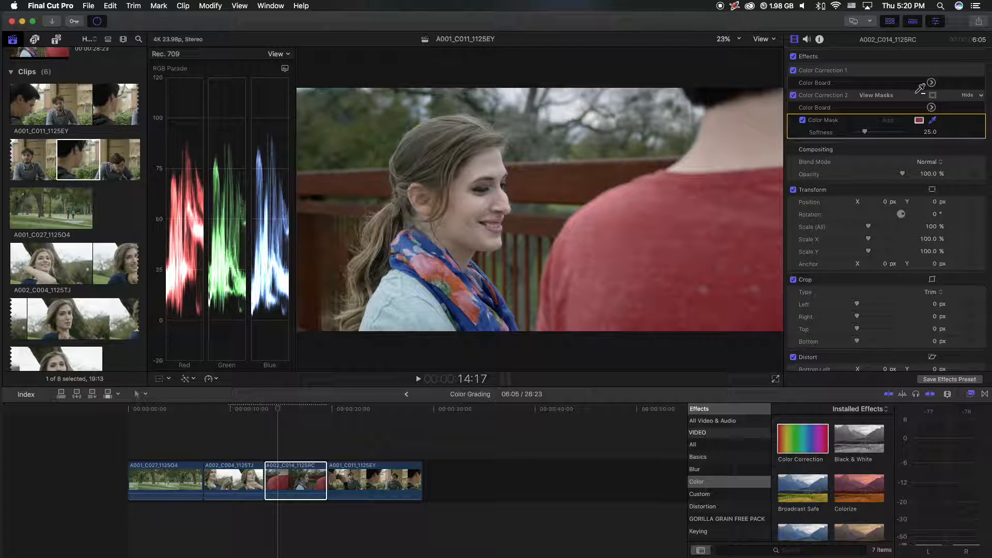
{"action": "left_click", "coordinate": [938, 92]}
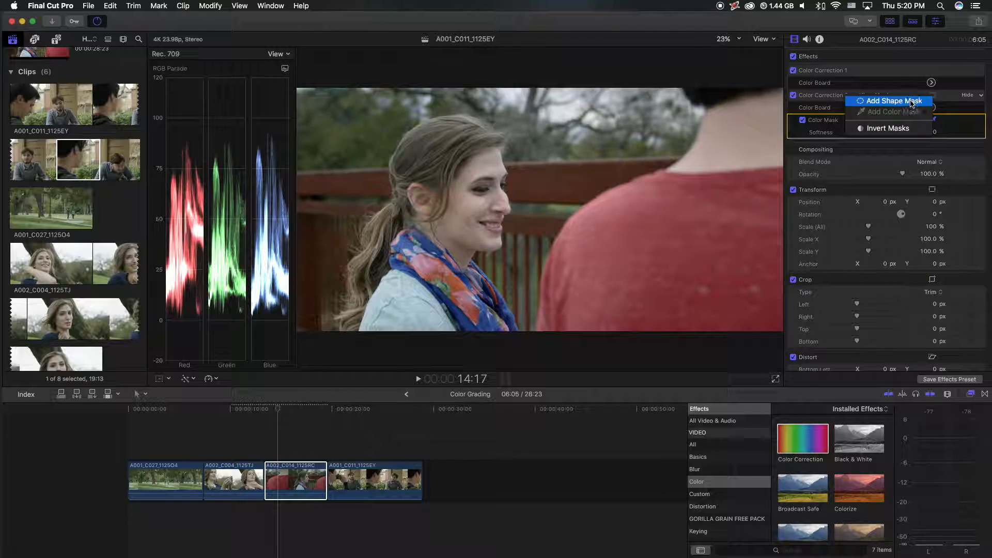
{"action": "left_click", "coordinate": [795, 138]}
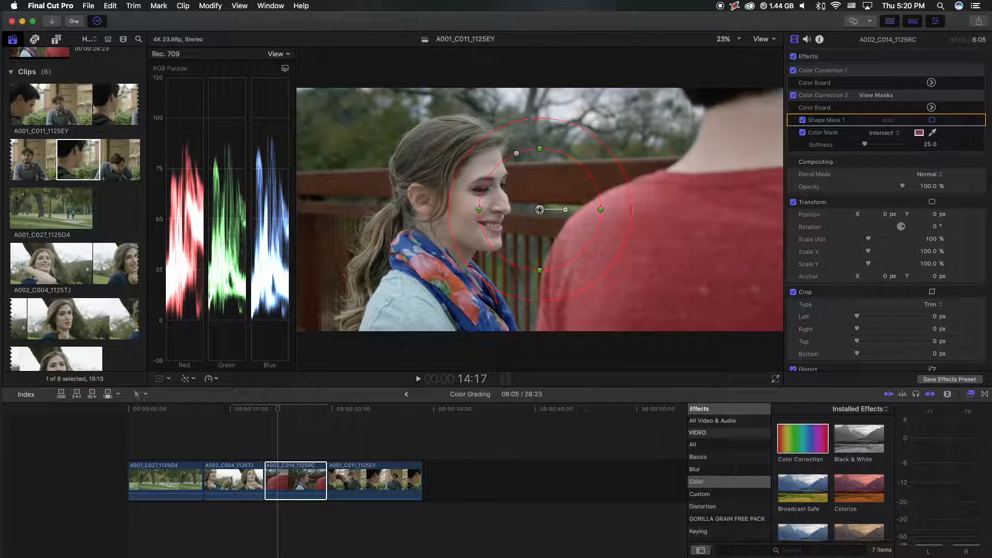
Enlarge the shape mask and move it over the man's back so it surrounds the red shirt
{"action": "left_click_drag", "start_coordinate": [540, 150], "coordinate": [540, 115]}
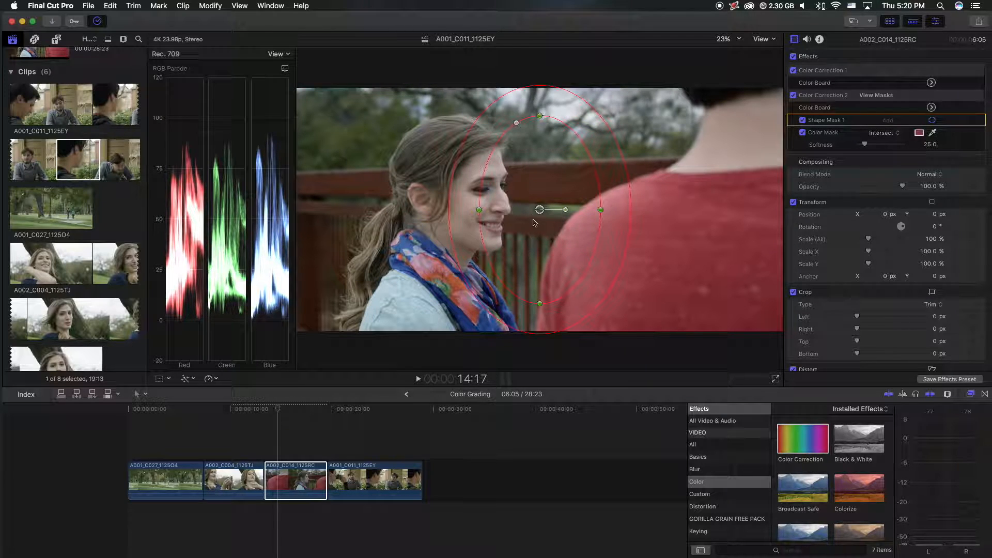
{"action": "left_click_drag", "start_coordinate": [541, 308], "coordinate": [540, 332]}
{"action": "left_click_drag", "start_coordinate": [602, 209], "coordinate": [642, 210]}
{"action": "left_click_drag", "start_coordinate": [540, 209], "coordinate": [638, 218]}
{"action": "left_click_drag", "start_coordinate": [741, 220], "coordinate": [801, 218]}
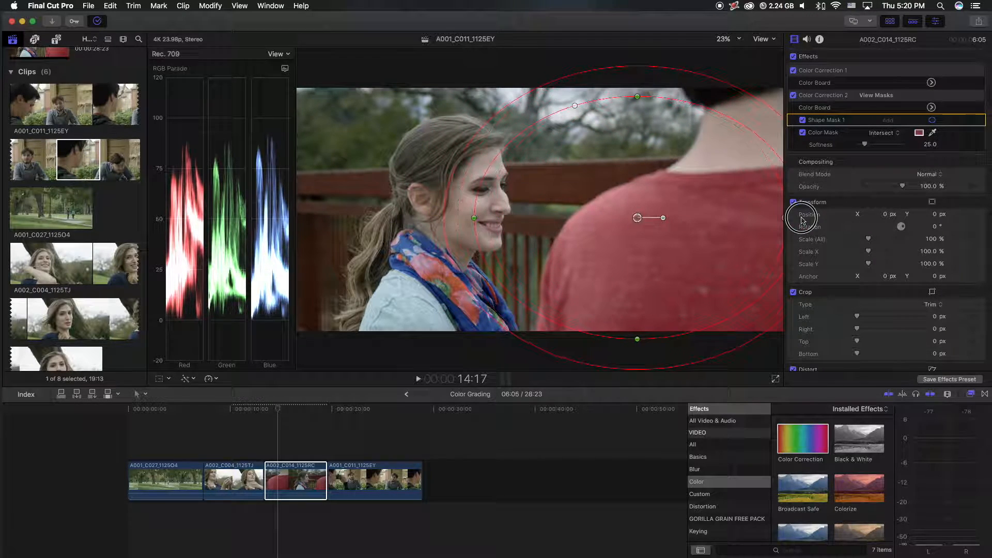
{"action": "left_click_drag", "start_coordinate": [637, 217], "coordinate": [663, 217]}
{"action": "left_click_drag", "start_coordinate": [664, 97], "coordinate": [662, 67]}
{"action": "left_click_drag", "start_coordinate": [663, 218], "coordinate": [690, 231]}
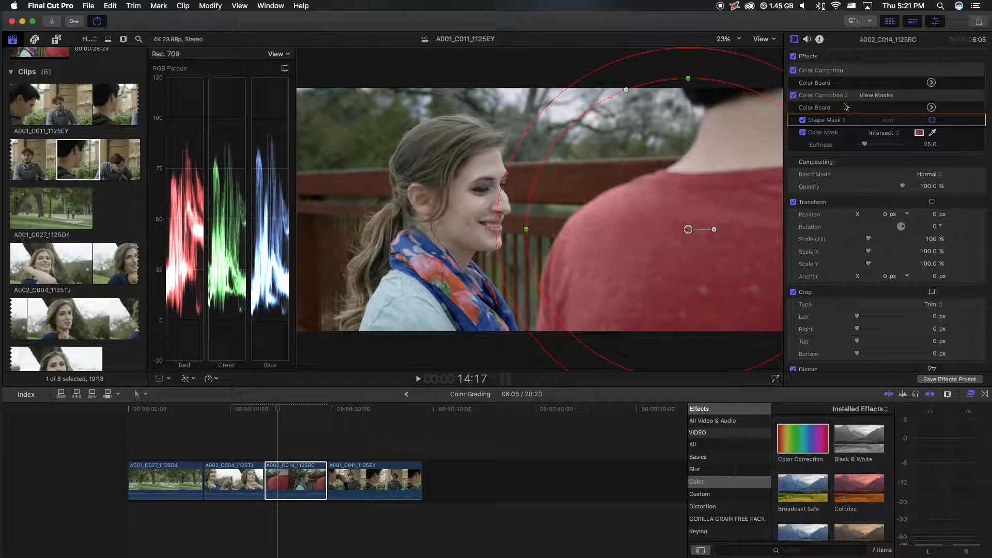
Add a Color Correction effect to clip A001_C011_1125EY of the two men at the table
{"action": "left_click", "coordinate": [279, 412]}
{"action": "left_click_drag", "start_coordinate": [309, 411], "coordinate": [341, 420]}
{"action": "left_click", "coordinate": [378, 476]}
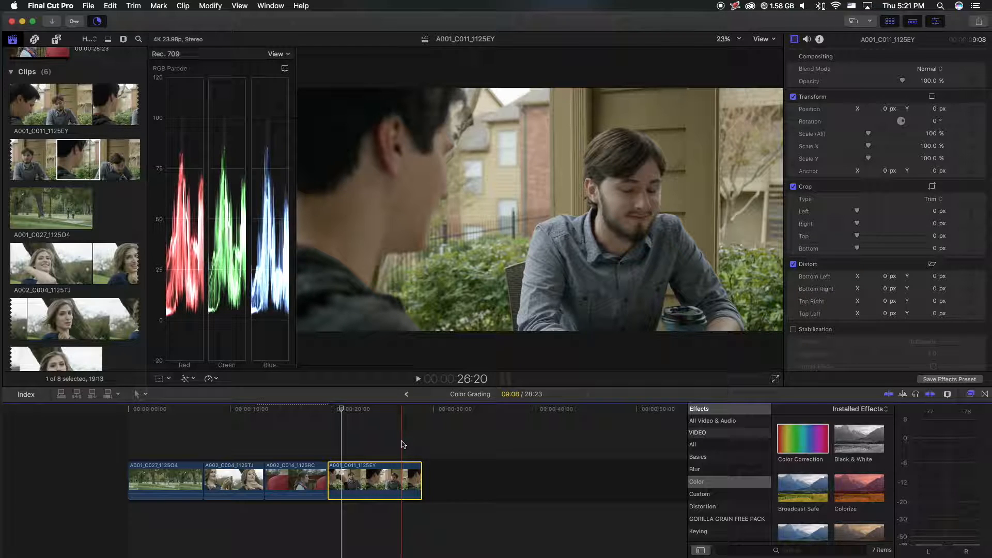
{"action": "left_click_drag", "start_coordinate": [344, 410], "coordinate": [382, 411]}
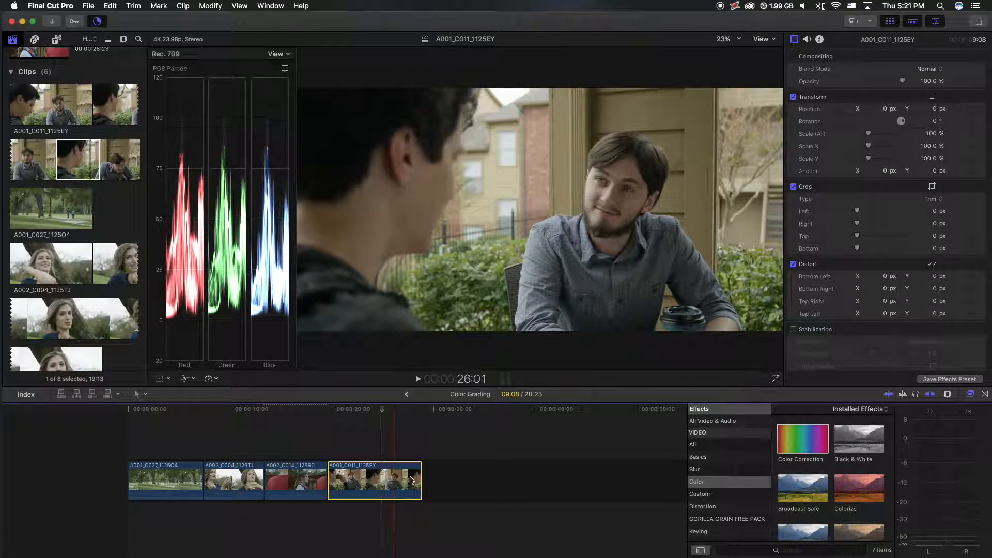
{"action": "left_click_drag", "start_coordinate": [790, 444], "coordinate": [393, 478]}
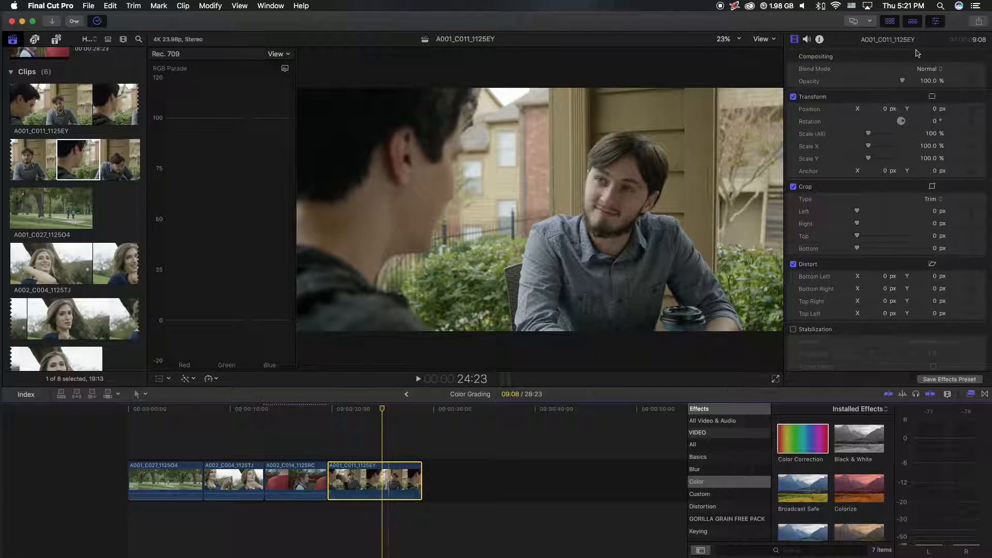
Tint the clip's shadows to 205°, 15%, midtones to 215°, -6%, and highlights to 36°, 19% in Color Correction 1
{"action": "left_click", "coordinate": [932, 83]}
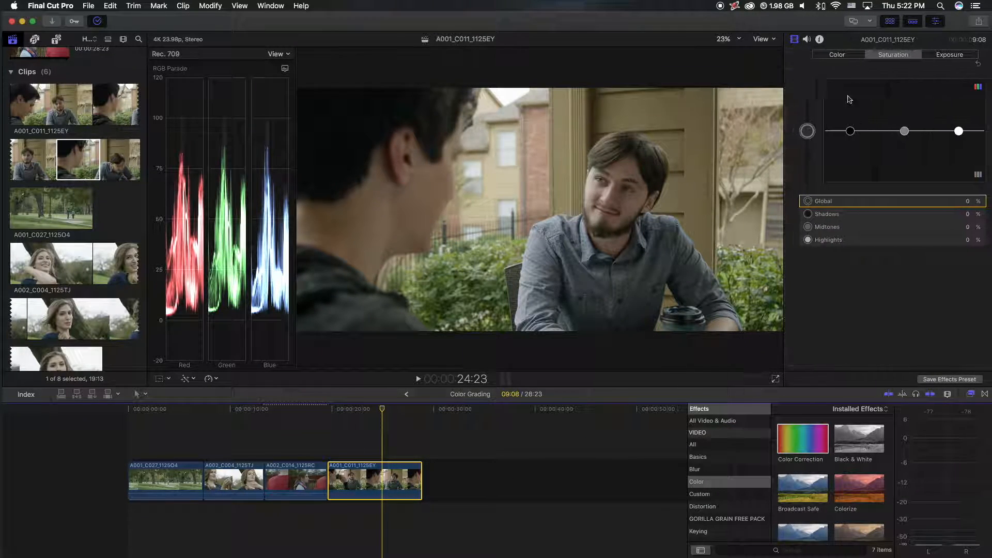
{"action": "left_click", "coordinate": [845, 57]}
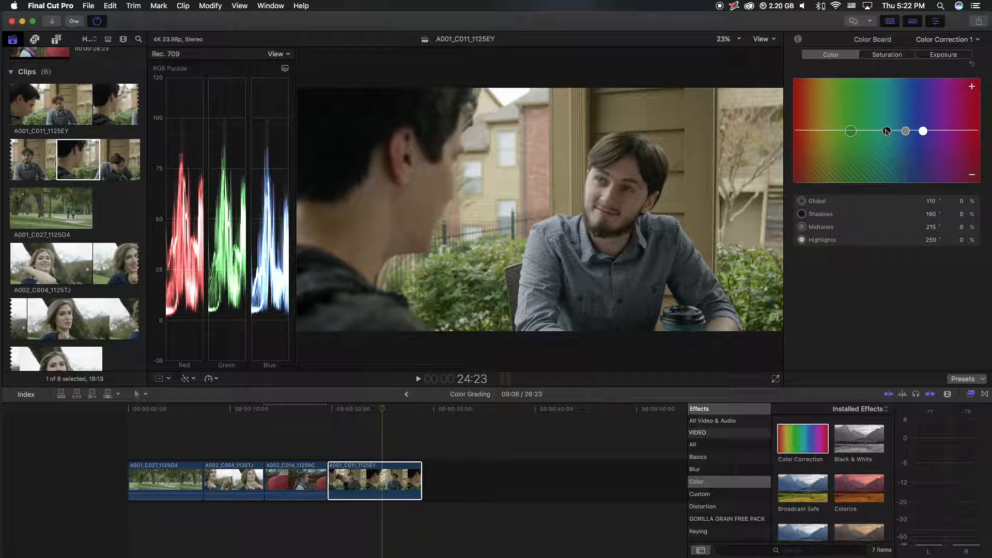
{"action": "left_click_drag", "start_coordinate": [887, 132], "coordinate": [817, 114]}
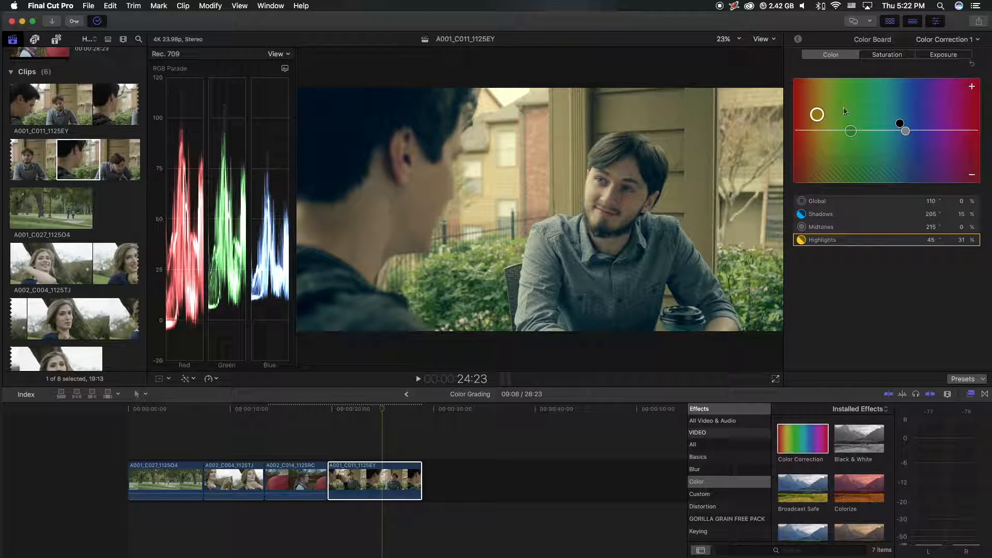
{"action": "left_click_drag", "start_coordinate": [907, 134], "coordinate": [908, 137]}
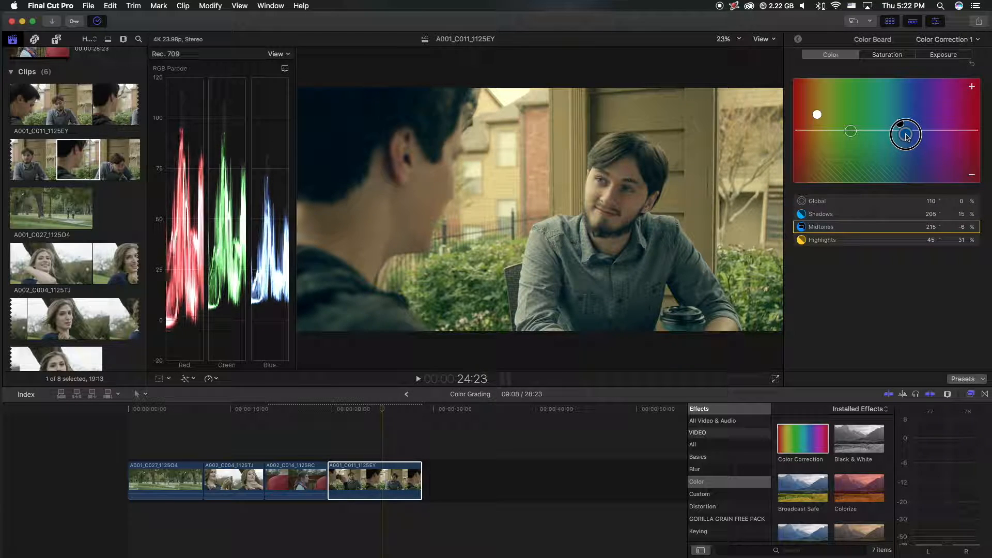
{"action": "mouse_move", "coordinate": [382, 408]}
{"action": "left_mouse_down"}
{"action": "mouse_move", "coordinate": [355, 406]}
{"action": "mouse_move", "coordinate": [362, 409]}
{"action": "left_mouse_up"}
{"action": "left_click_drag", "start_coordinate": [816, 113], "coordinate": [812, 120]}
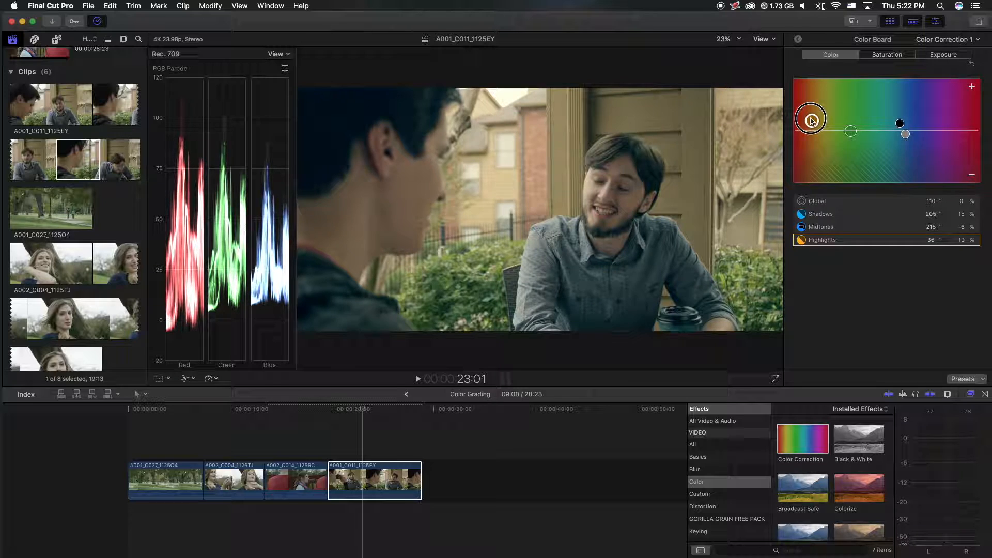
Check the teal and orange tint at another frame and delete Color Correction 1 from the clip
{"action": "left_click_drag", "start_coordinate": [362, 412], "coordinate": [390, 419]}
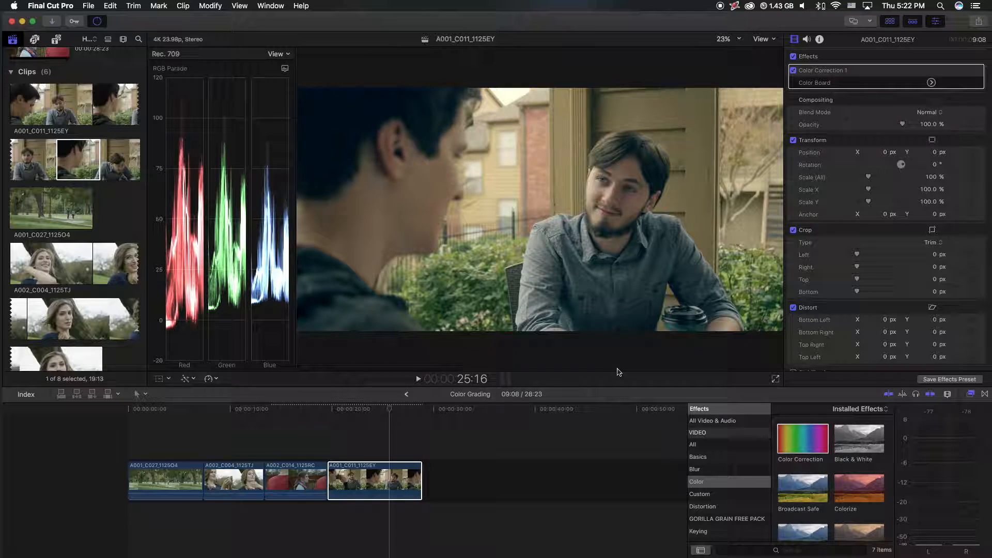
{"action": "left_click", "coordinate": [877, 74]}
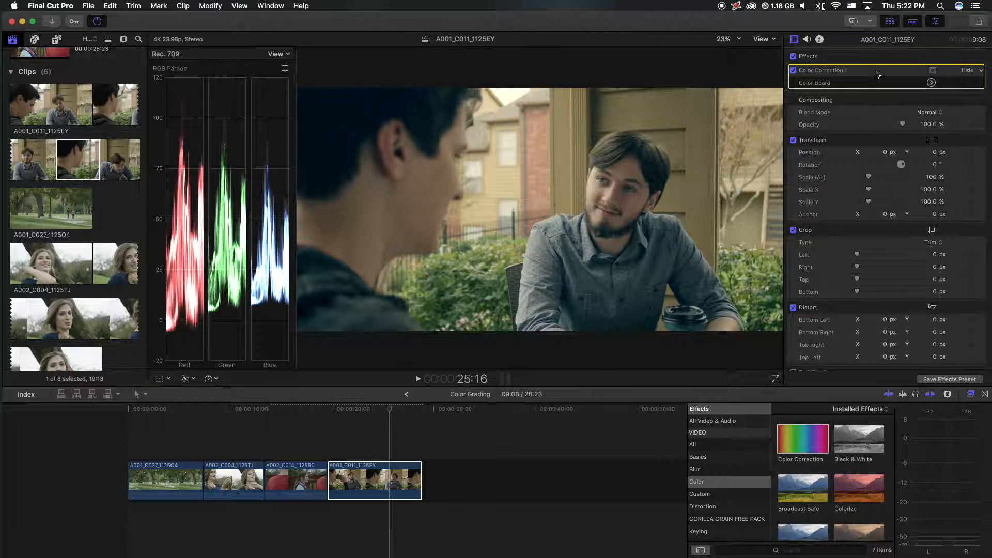
{"action": "key", "text": "Delete"}
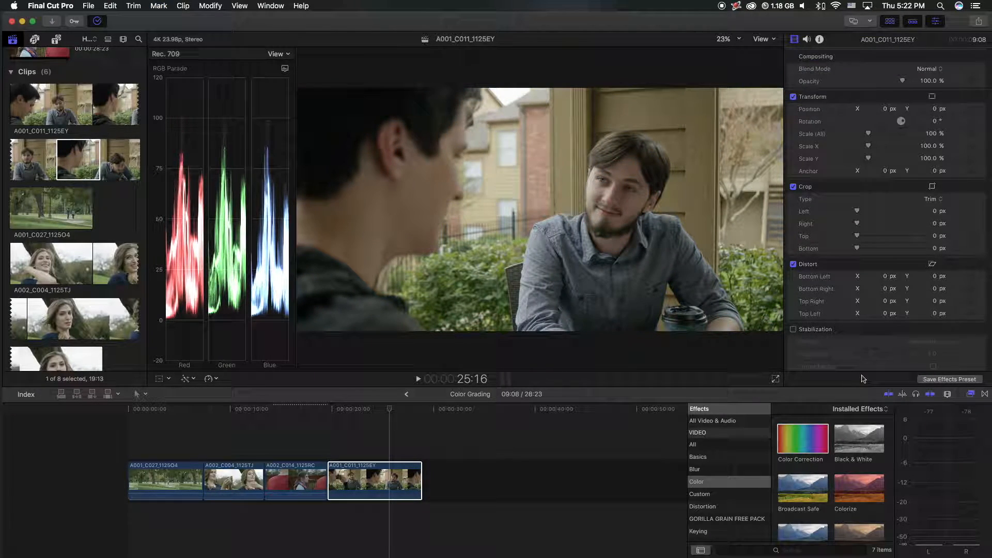
Apply the Teal & Orange effect from the Looks category to clip A001_C011_1125EY and check it at an earlier frame
{"action": "scroll", "coordinate": [707, 484], "scroll_direction": "down", "scroll_amount": 4}
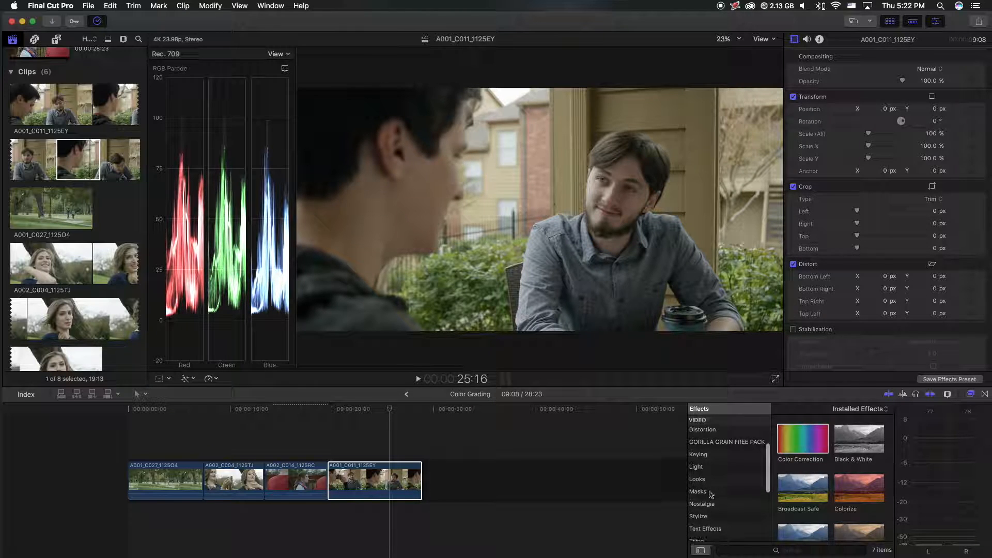
{"action": "left_click", "coordinate": [713, 480]}
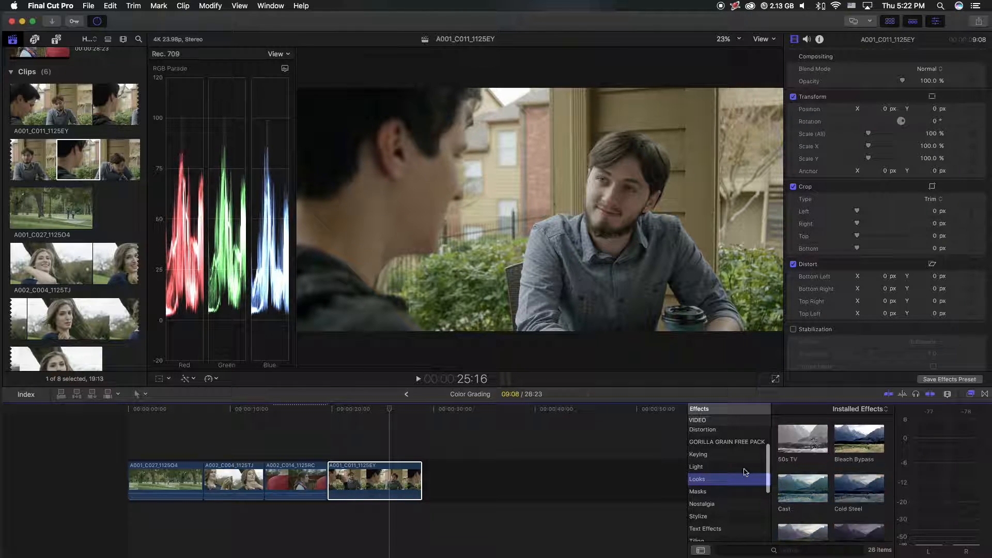
{"action": "left_click", "coordinate": [951, 389]}
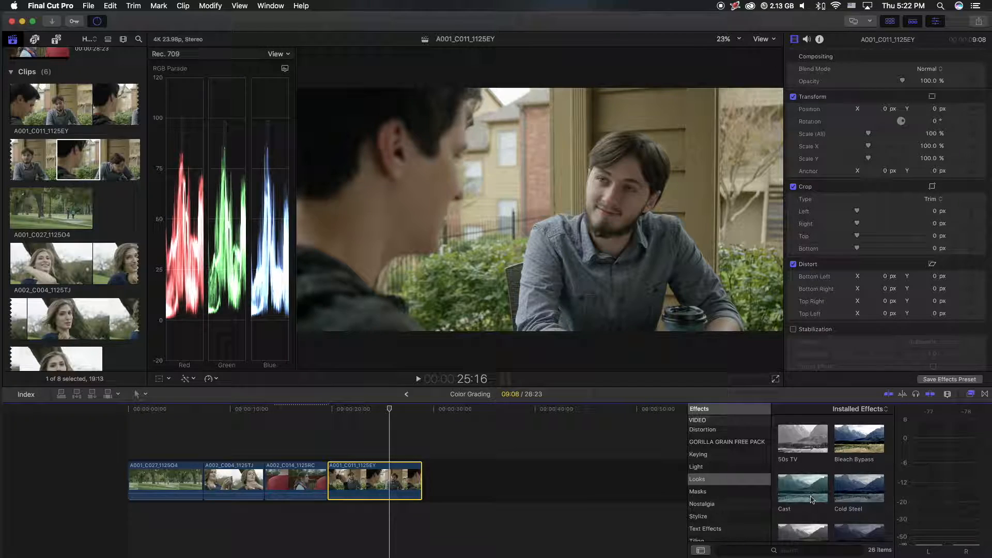
{"action": "scroll", "coordinate": [811, 500], "scroll_direction": "down", "scroll_amount": 5}
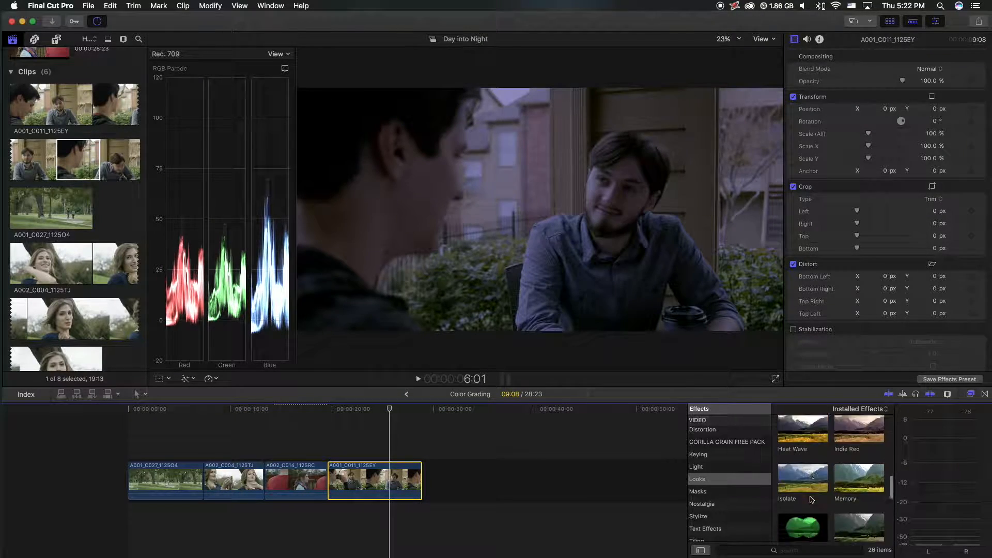
{"action": "scroll", "coordinate": [806, 499], "scroll_direction": "down", "scroll_amount": 3}
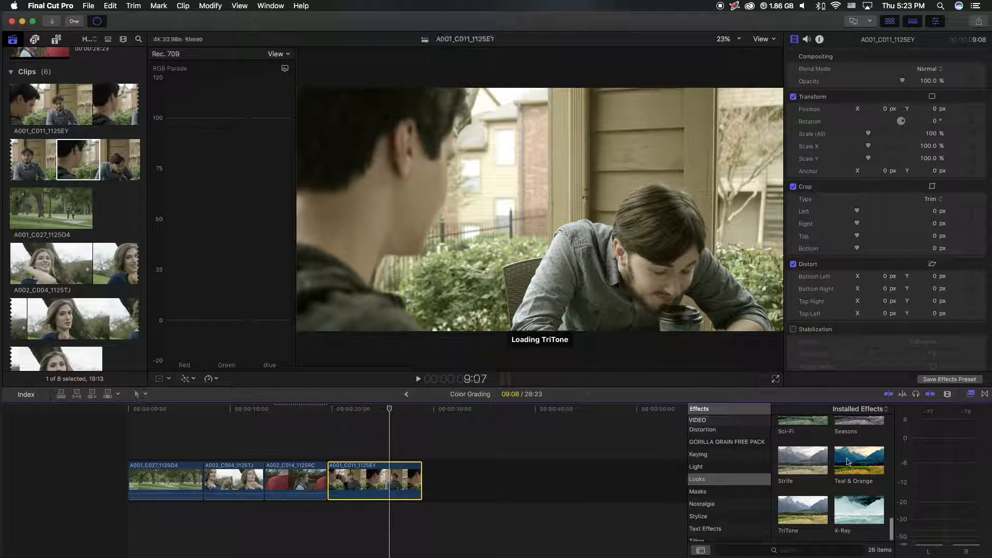
{"action": "left_click_drag", "start_coordinate": [863, 466], "coordinate": [378, 481]}
{"action": "left_click_drag", "start_coordinate": [385, 415], "coordinate": [365, 414]}
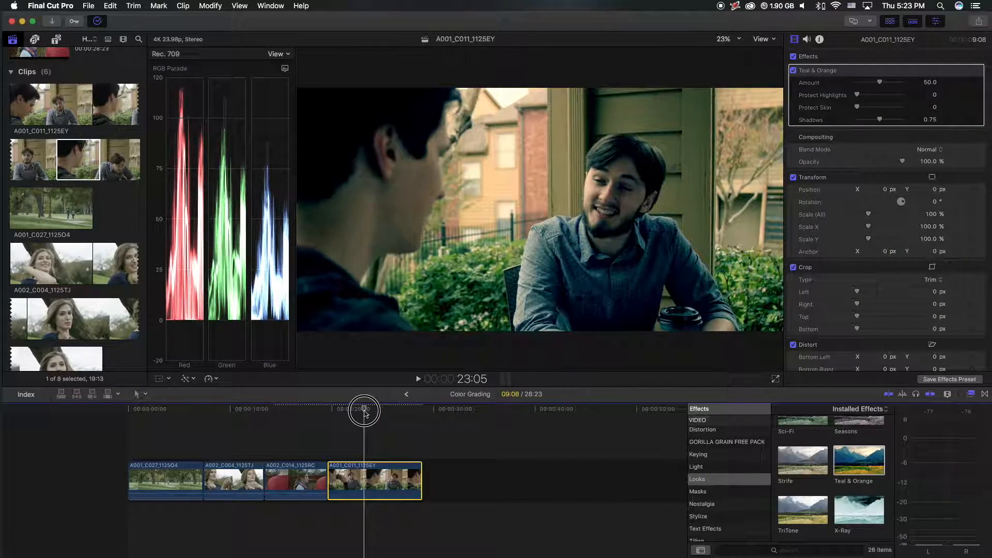
Set the Teal & Orange effect's Amount to 25.79 and Protect Skin to 79.54, checking other frames of the clip
{"action": "left_click_drag", "start_coordinate": [879, 83], "coordinate": [893, 110]}
{"action": "left_click_drag", "start_coordinate": [362, 410], "coordinate": [395, 412]}
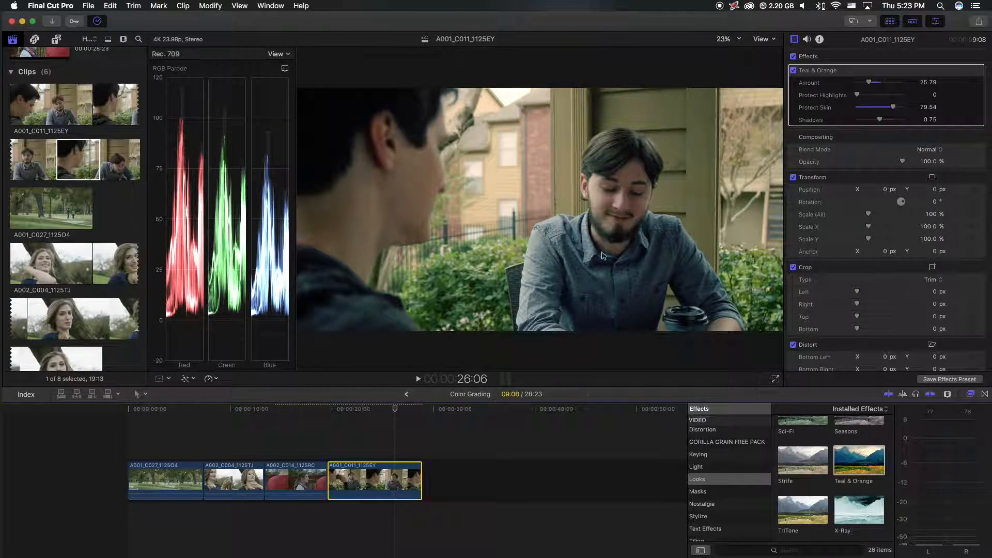
{"action": "left_click_drag", "start_coordinate": [395, 412], "coordinate": [403, 412]}
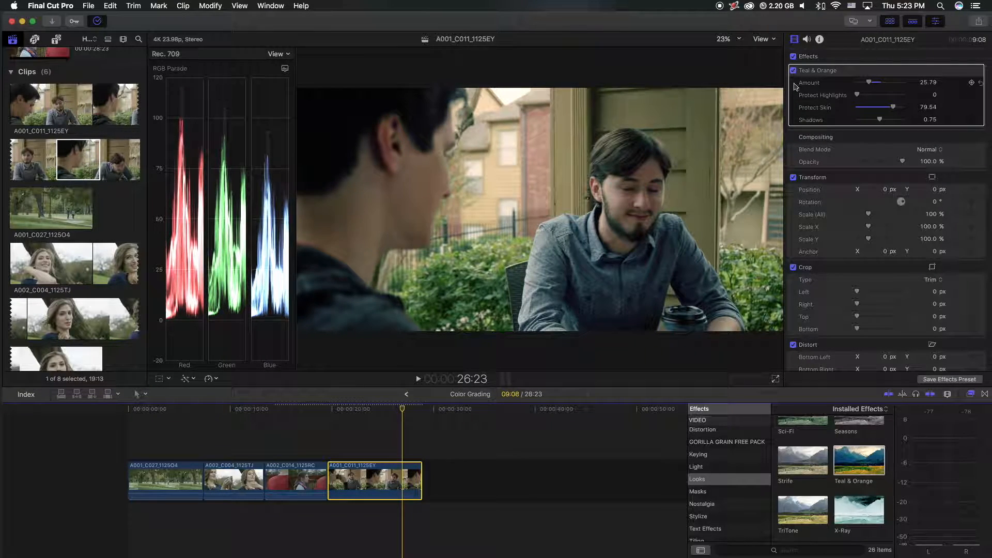
Set Teal & Orange's Shadows to 0.64 and Protect Highlights to 23.71, and compare the clip with the effect off and on
{"action": "left_click_drag", "start_coordinate": [879, 120], "coordinate": [870, 120]}
{"action": "left_click_drag", "start_coordinate": [407, 404], "coordinate": [368, 413]}
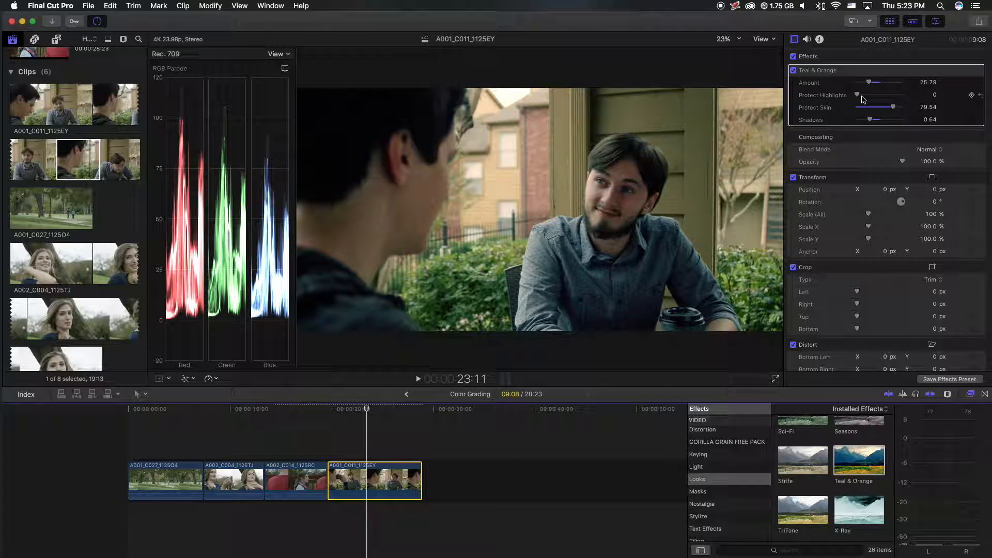
{"action": "mouse_move", "coordinate": [861, 97]}
{"action": "left_mouse_down"}
{"action": "mouse_move", "coordinate": [884, 97]}
{"action": "mouse_move", "coordinate": [867, 98]}
{"action": "left_mouse_up"}
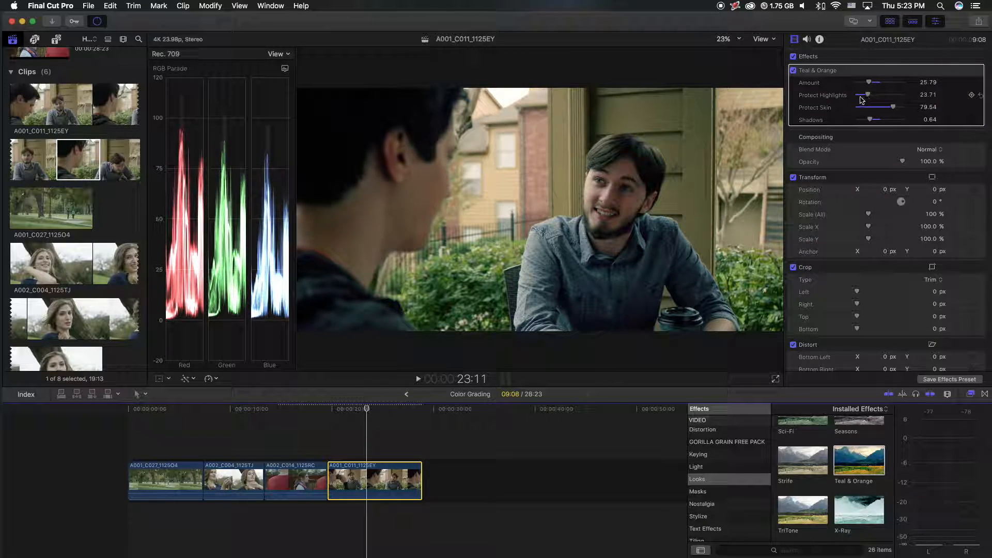
{"action": "left_click", "coordinate": [794, 71]}
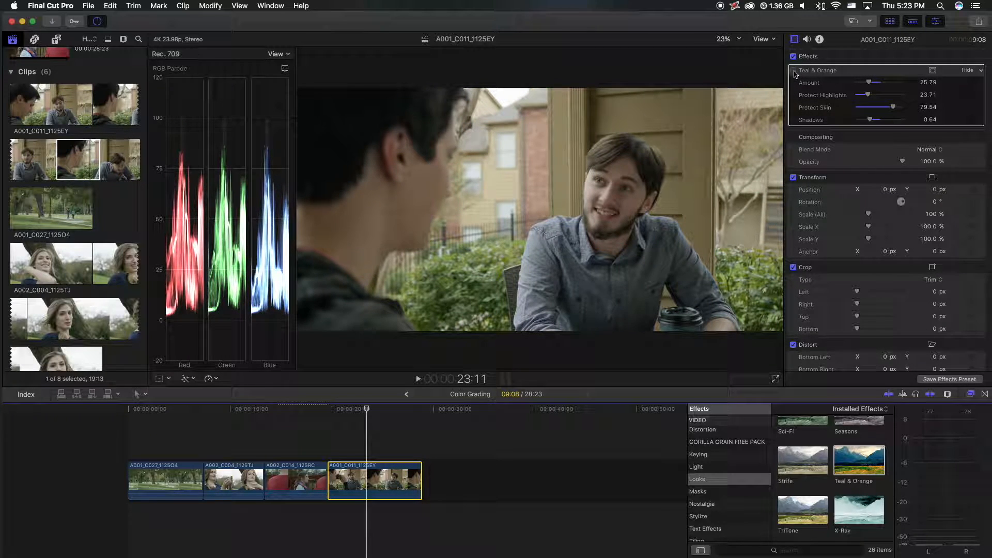
{"action": "left_click", "coordinate": [794, 71]}
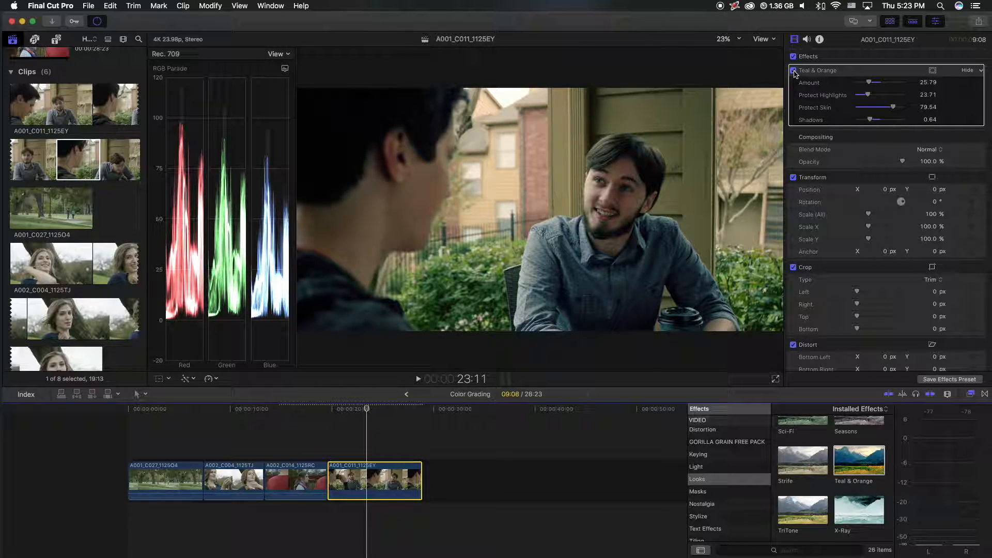
Disable Teal & Orange and preview other Looks on the clip, including Bleach Bypass, Cool Tones, Day into Night and Heat Wave
{"action": "scroll", "coordinate": [850, 439], "scroll_direction": "up", "scroll_amount": 10}
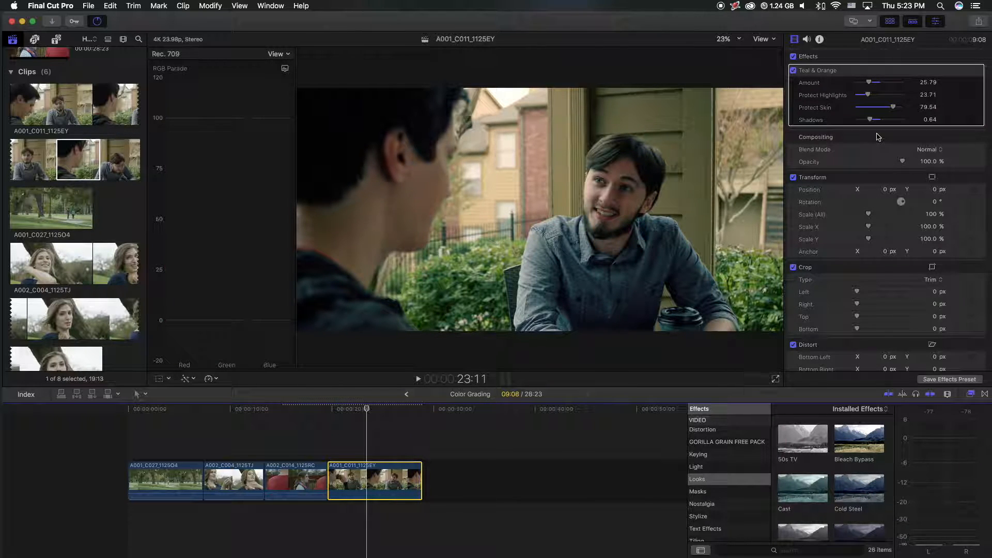
{"action": "left_click", "coordinate": [795, 71]}
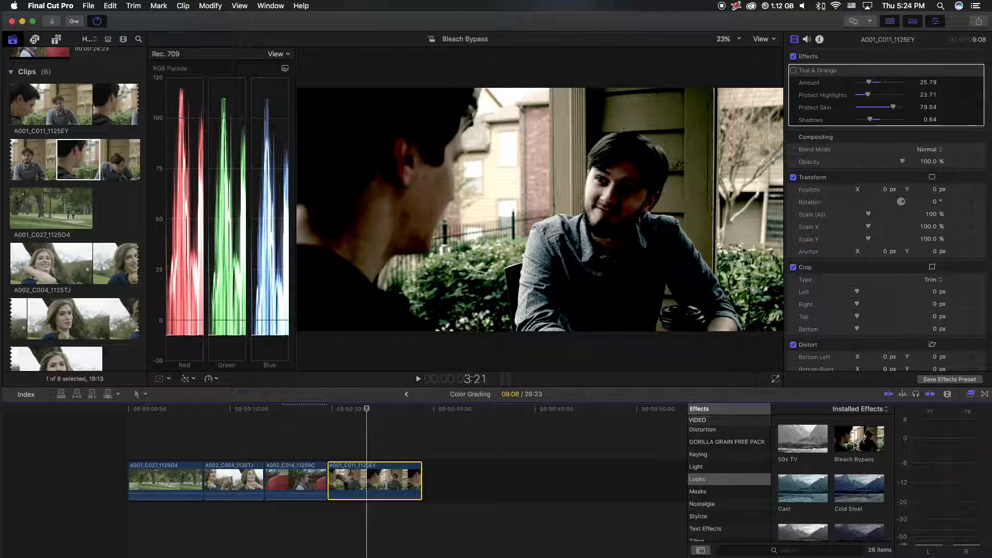
{"action": "scroll", "coordinate": [851, 449], "scroll_direction": "down", "scroll_amount": 2}
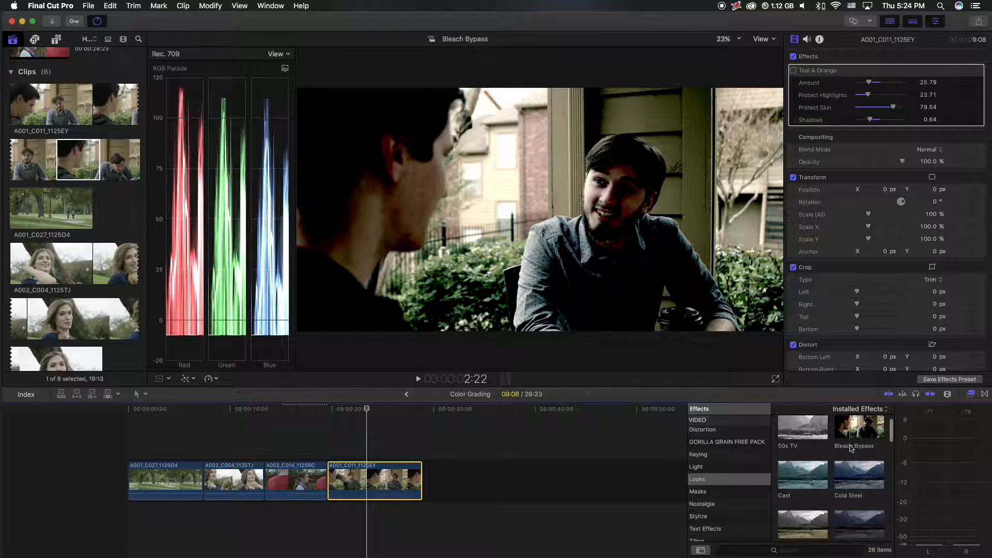
{"action": "scroll", "coordinate": [854, 454], "scroll_direction": "down", "scroll_amount": 1}
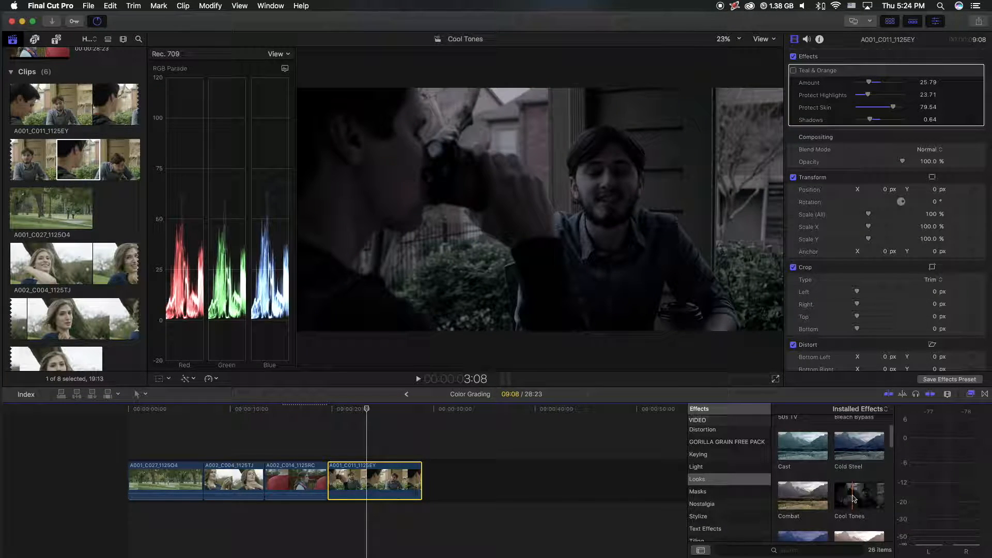
{"action": "scroll", "coordinate": [817, 492], "scroll_direction": "down", "scroll_amount": 3}
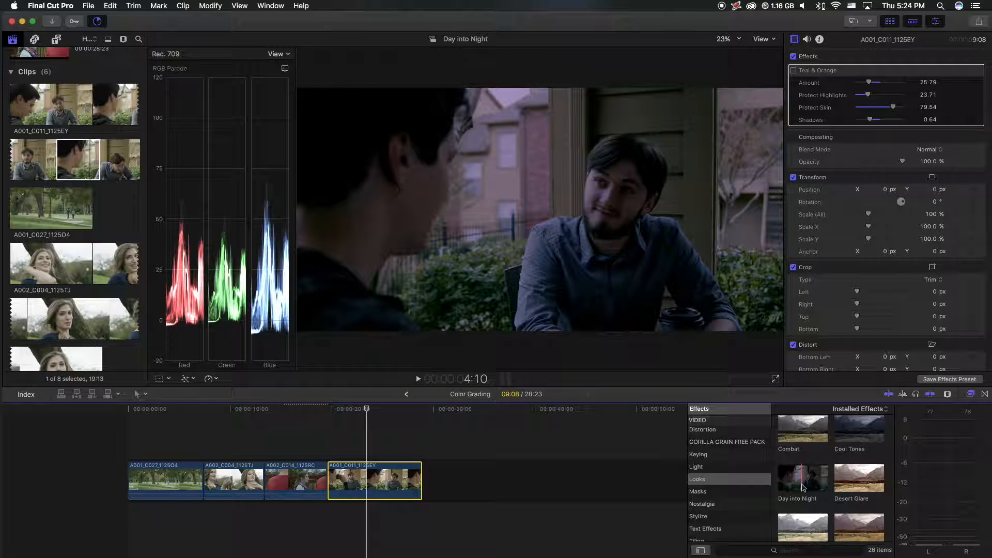
{"action": "scroll", "coordinate": [827, 493], "scroll_direction": "down", "scroll_amount": 5}
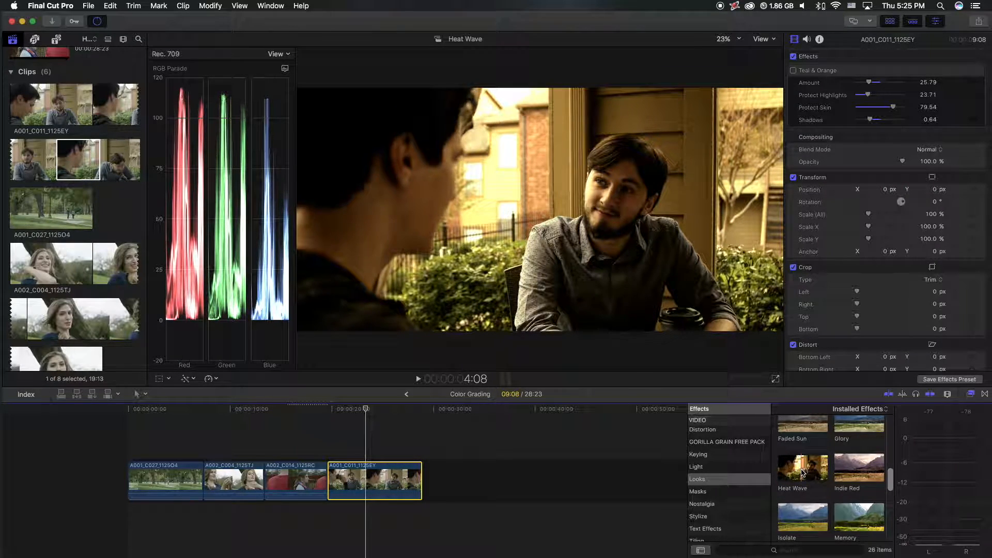
Preview further Looks effects on clip A001_C011_1125EY, including Isolate, Night Vision and Numerik
{"action": "scroll", "coordinate": [802, 473], "scroll_direction": "down", "scroll_amount": 2}
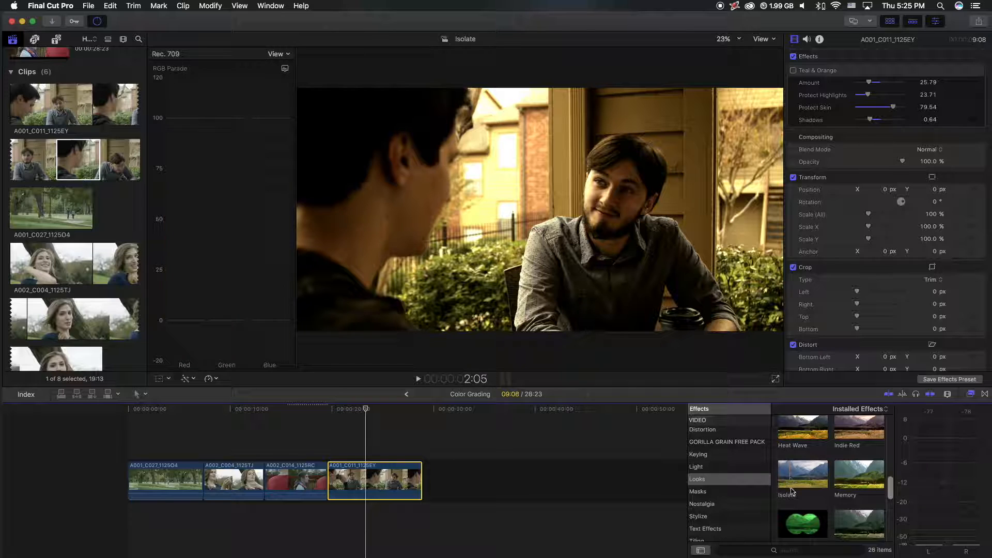
{"action": "scroll", "coordinate": [822, 479], "scroll_direction": "down", "scroll_amount": 2}
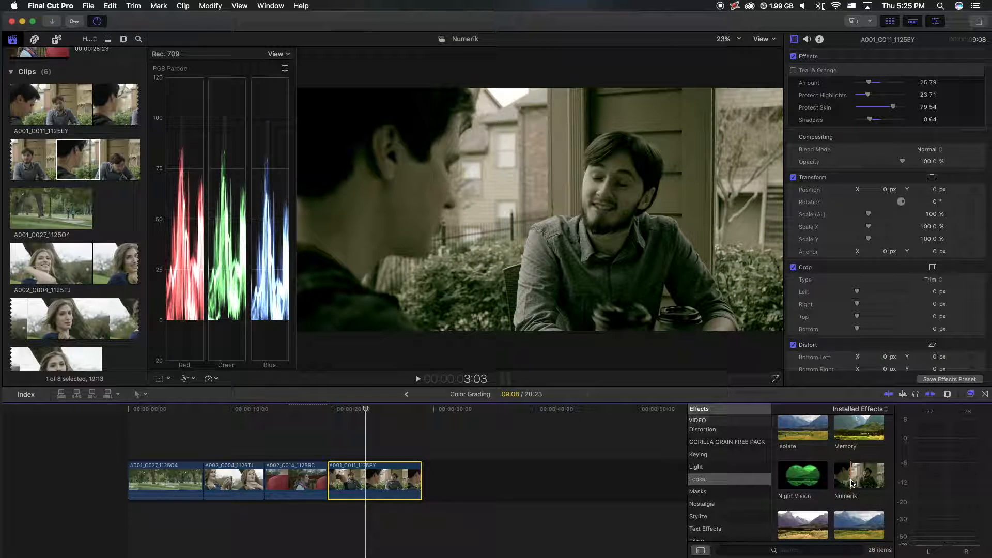
{"action": "scroll", "coordinate": [851, 484], "scroll_direction": "down", "scroll_amount": 2}
{"action": "scroll", "coordinate": [852, 483], "scroll_direction": "down", "scroll_amount": 1}
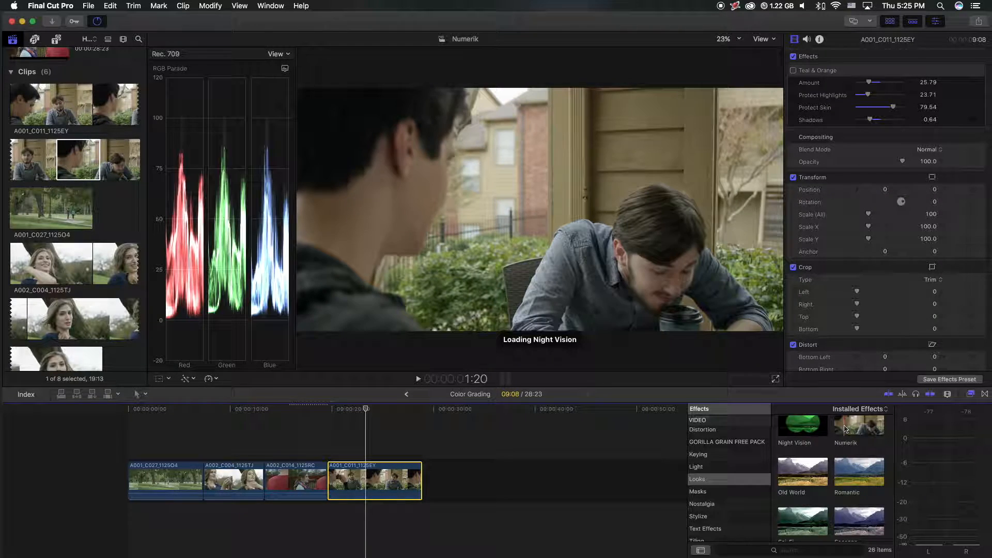
Apply the Bleach Bypass effect from the Looks category to clip A001_C011_1125EY and lower its Amount to 0
{"action": "left_click", "coordinate": [364, 413]}
{"action": "mouse_move", "coordinate": [364, 412]}
{"action": "left_mouse_down"}
{"action": "mouse_move", "coordinate": [349, 410]}
{"action": "mouse_move", "coordinate": [379, 412]}
{"action": "left_mouse_up"}
{"action": "scroll", "coordinate": [848, 476], "scroll_direction": "up", "scroll_amount": 5}
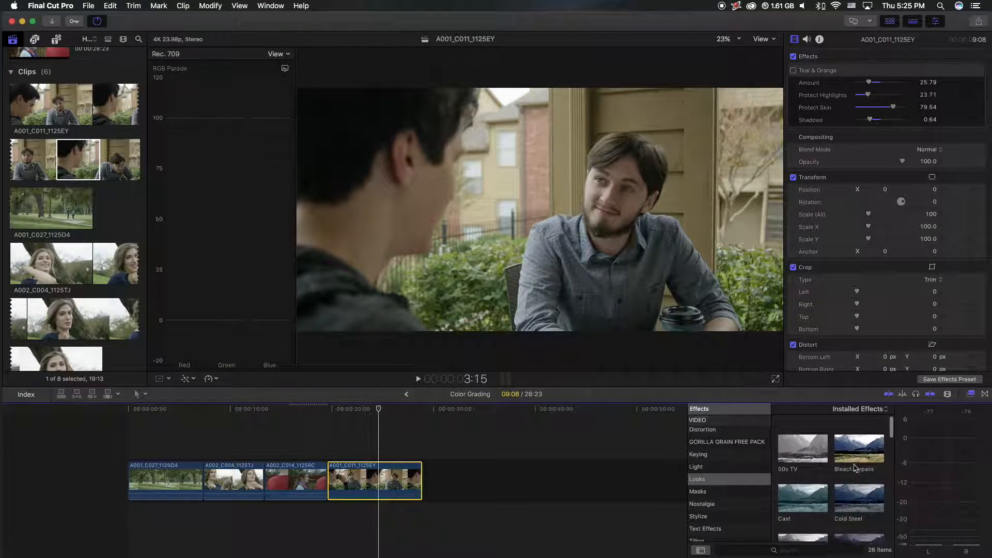
{"action": "left_click_drag", "start_coordinate": [874, 439], "coordinate": [377, 481]}
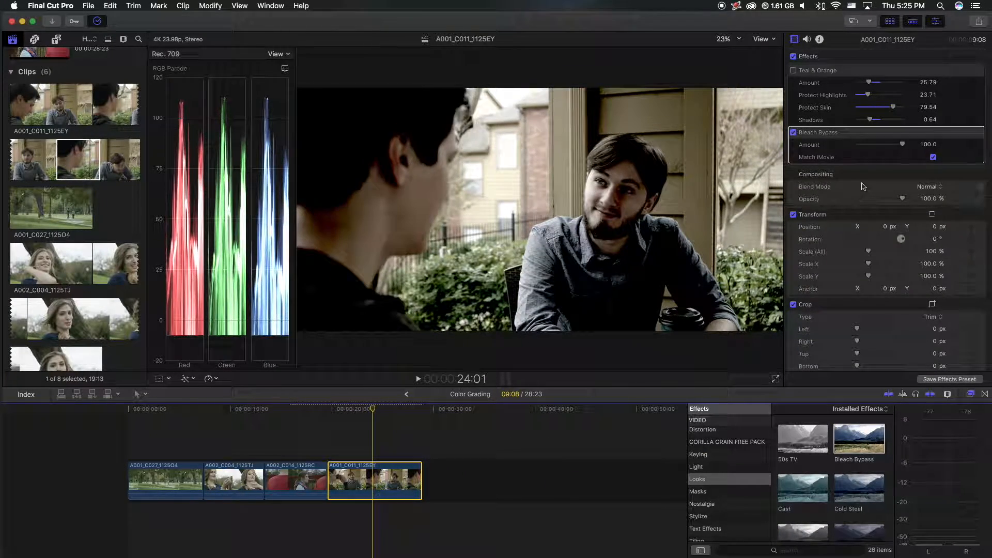
{"action": "left_click_drag", "start_coordinate": [903, 144], "coordinate": [855, 146]}
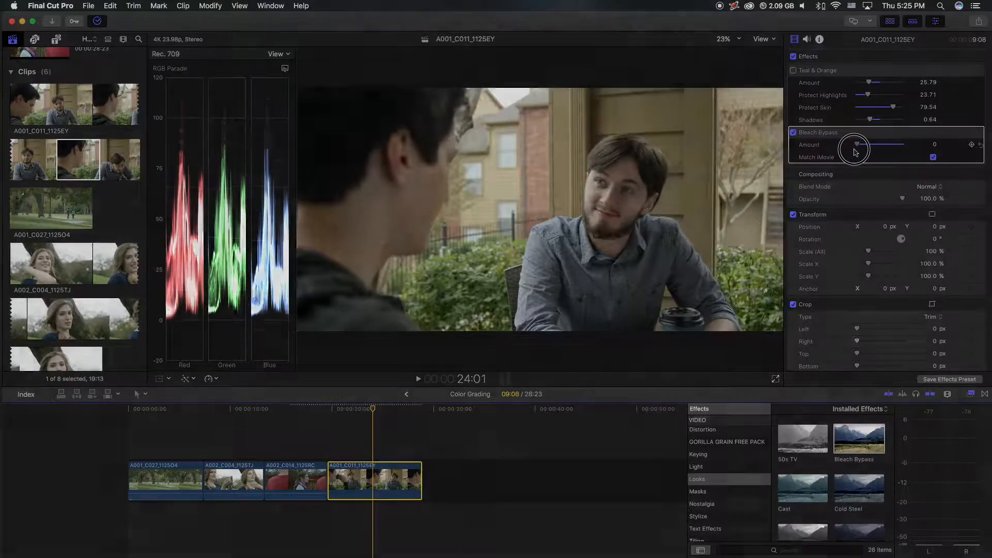